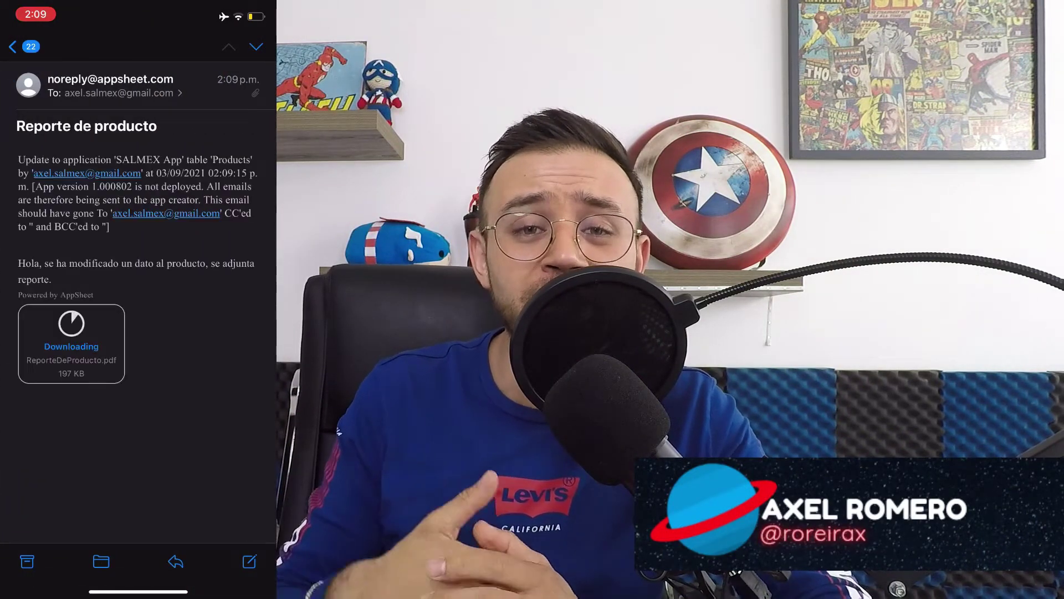
Save the ReporteDeProducto.pdf attachment from the Mail message to On My iPhone
scroll(138, 299, down, 3)
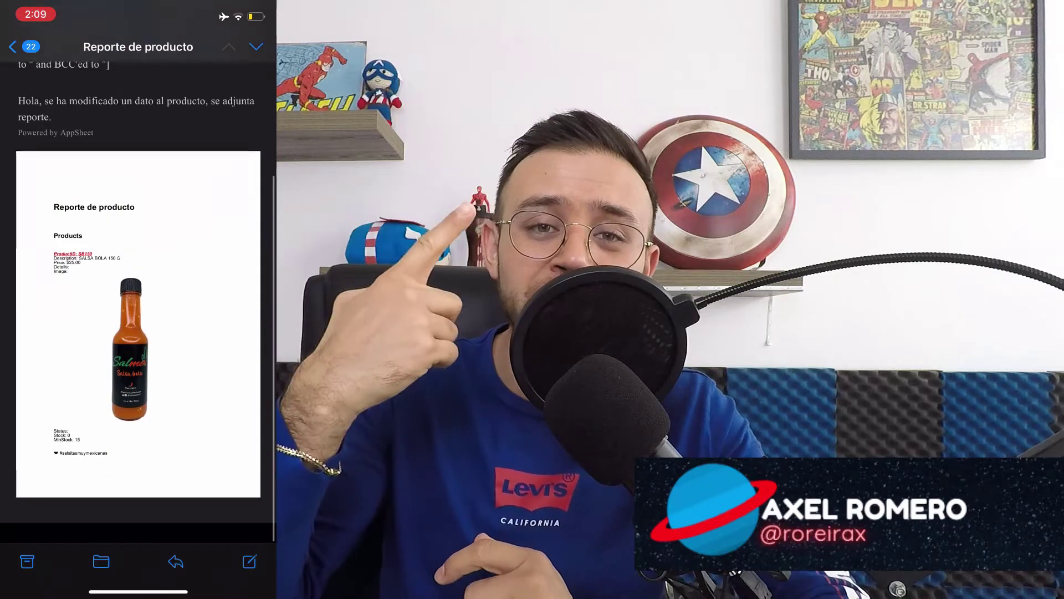
click(138, 344)
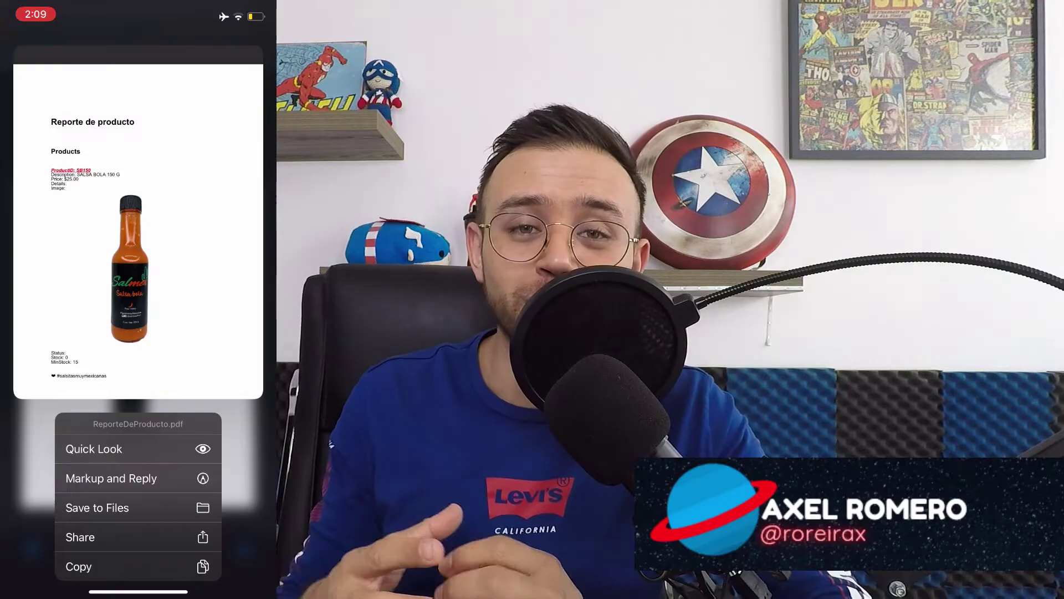
click(97, 508)
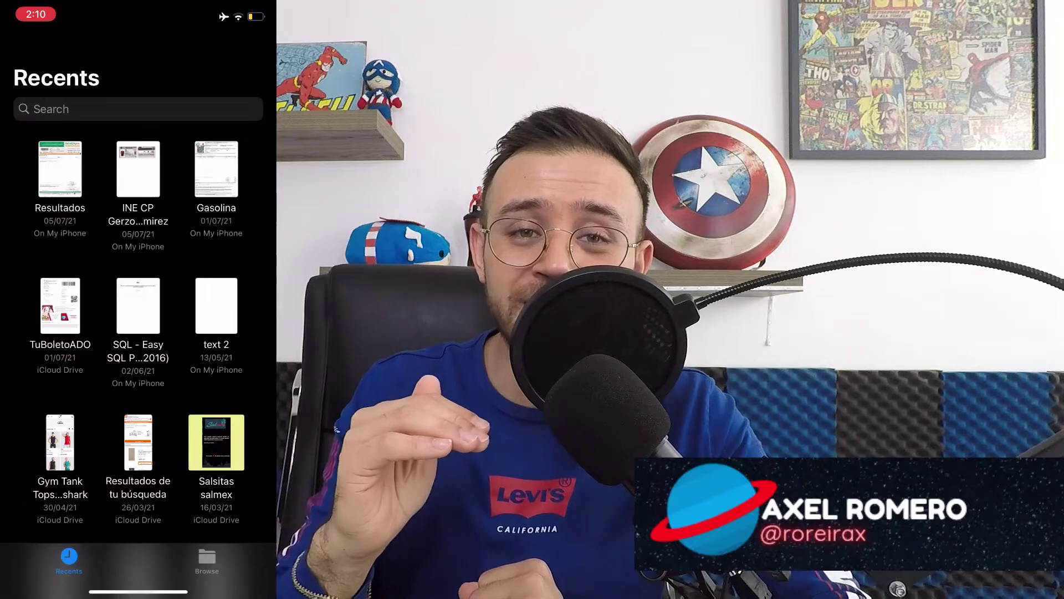
In the Files app's Recents, start a search for the saved report
scroll(138, 332, down, 5)
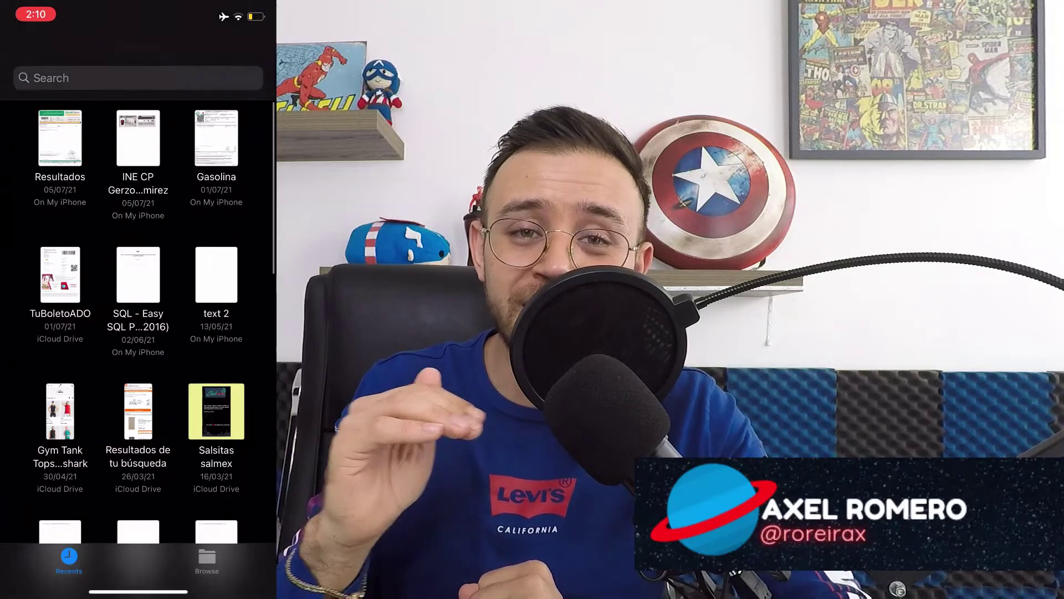
scroll(138, 332, up, 5)
click(138, 108)
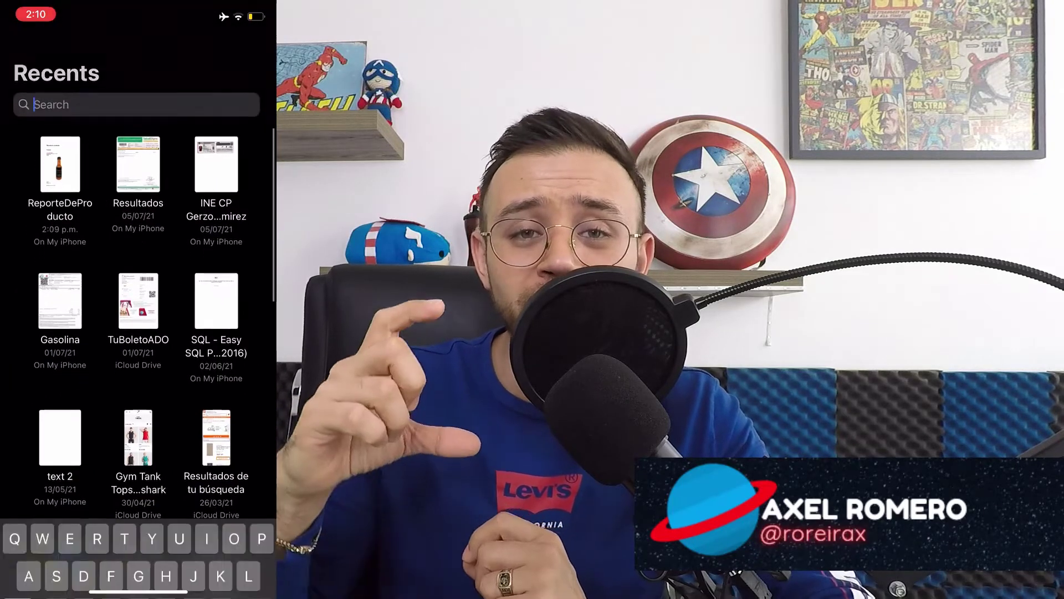
Search Files for 'Repor' and open the ReporteDeProducto PDF in preview
text(Repor)
click(55, 153)
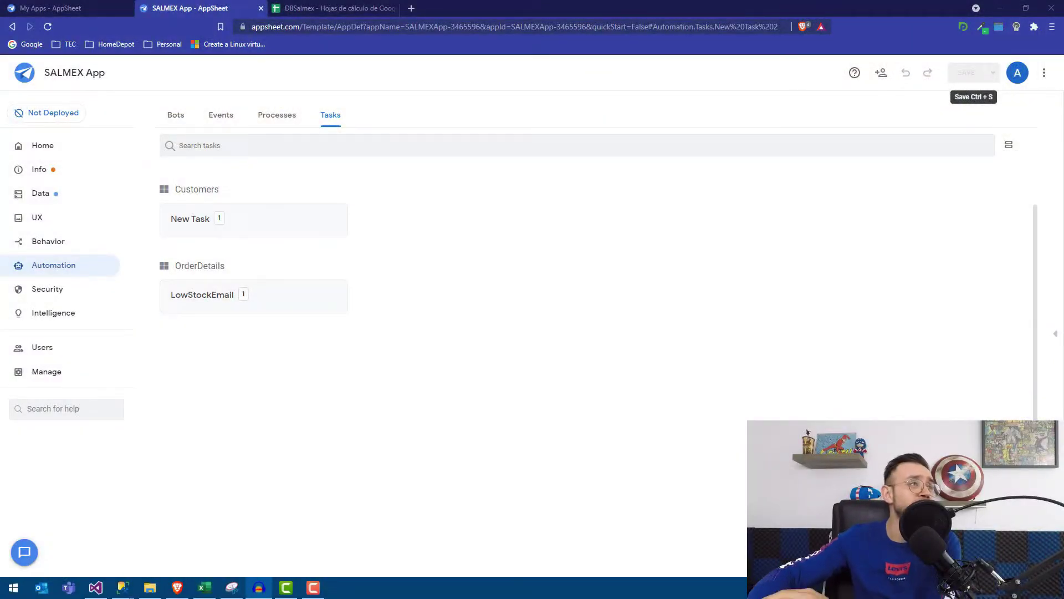
Show the app's Data tables, check the DBSalmex Products sheet, then return to the AppSheet editor
click(58, 169)
click(61, 192)
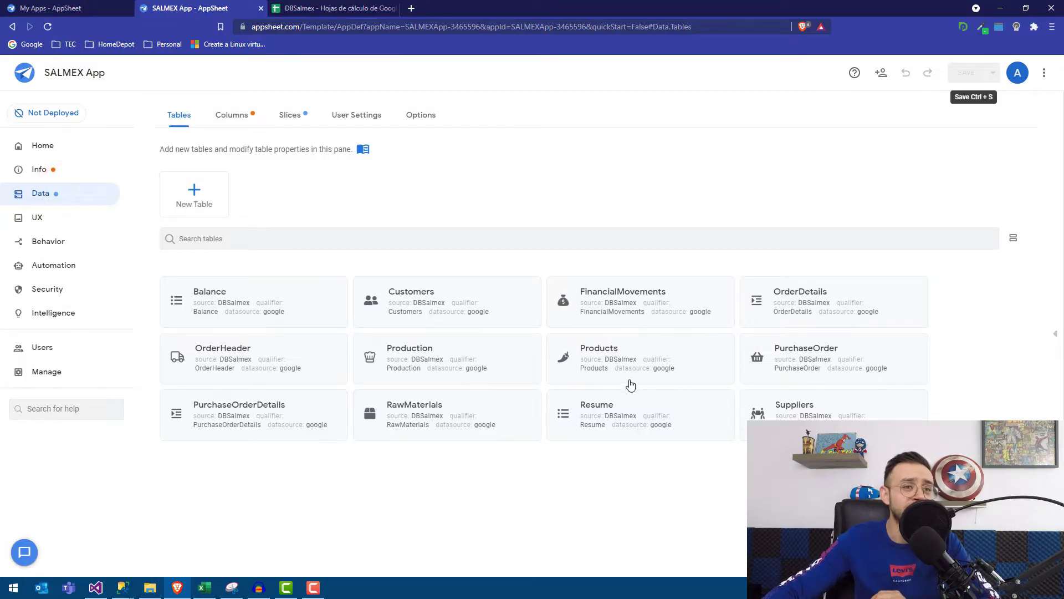
click(333, 8)
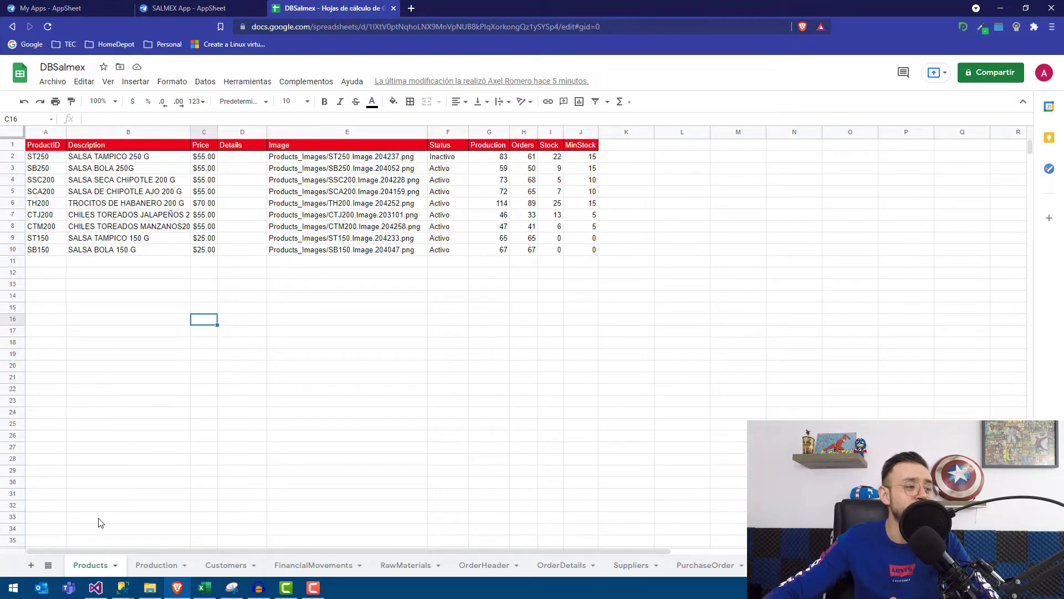
click(185, 8)
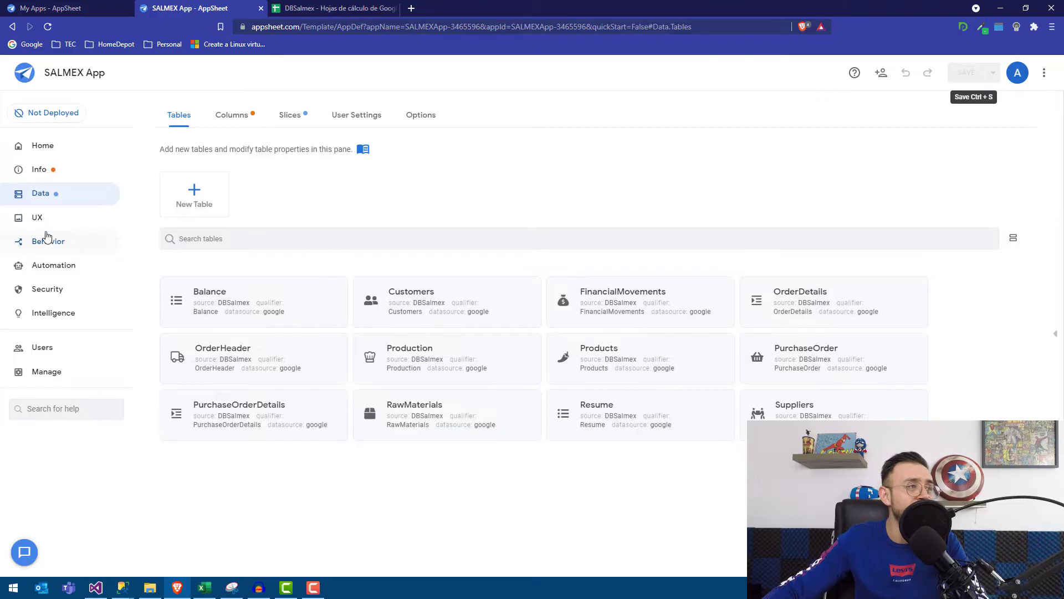
Under Automation > Bots, create a custom bot named SendProductReportPDF
click(45, 268)
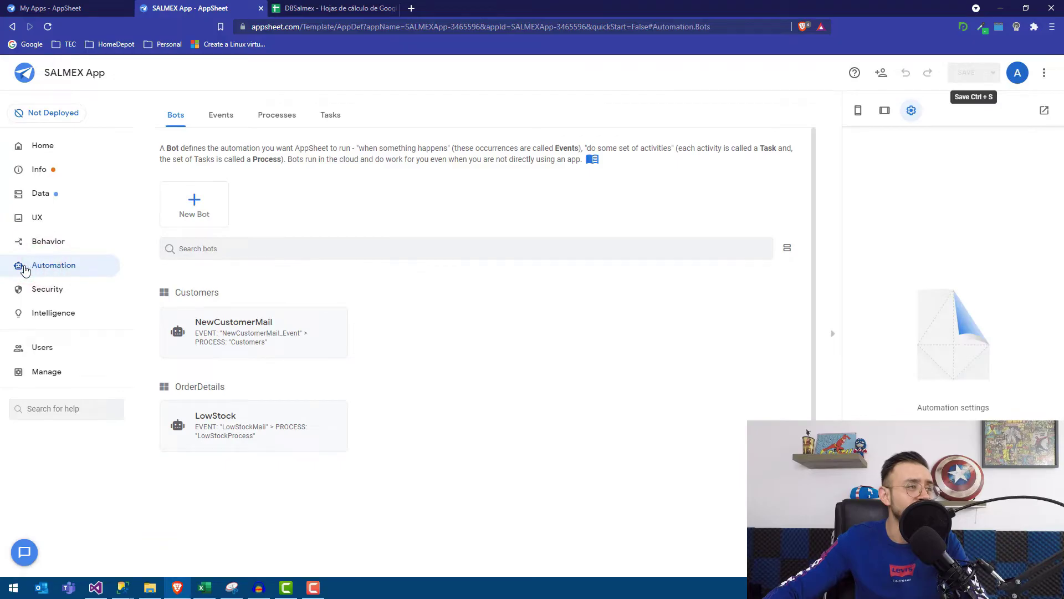
click(195, 216)
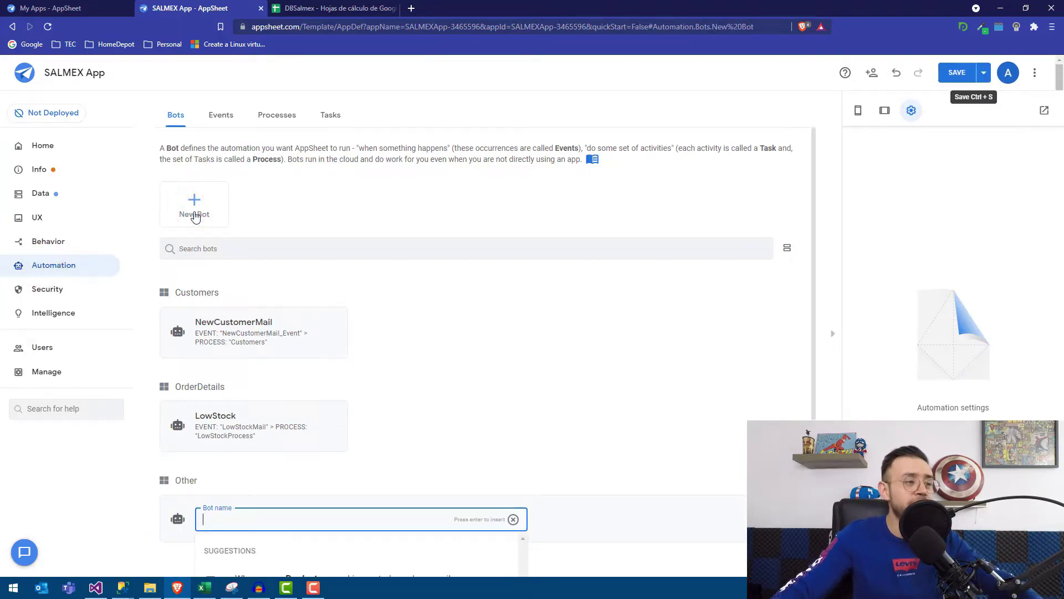
click(247, 412)
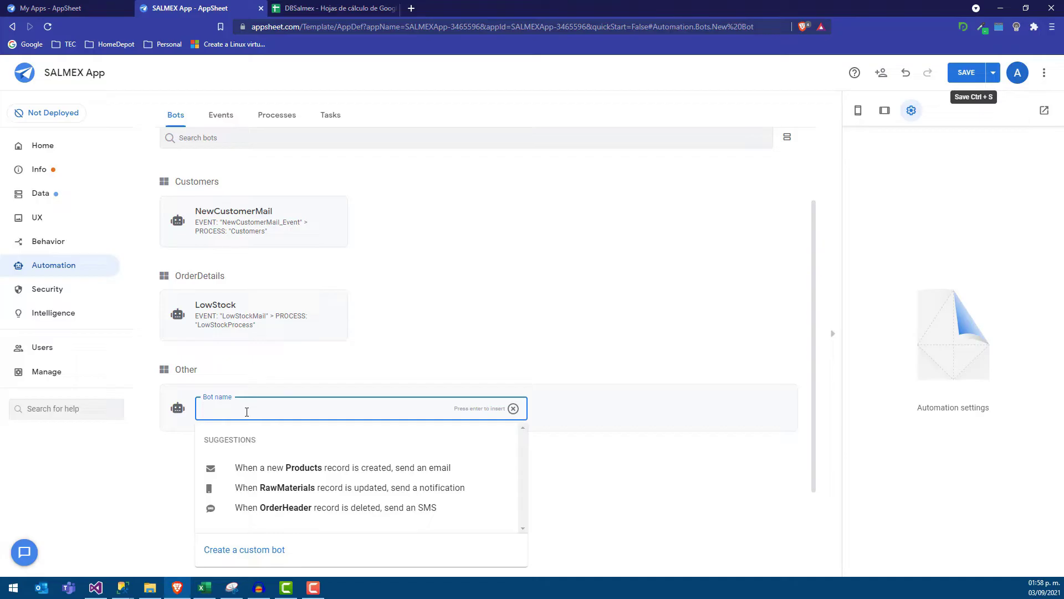
text(SendProductReportPD)
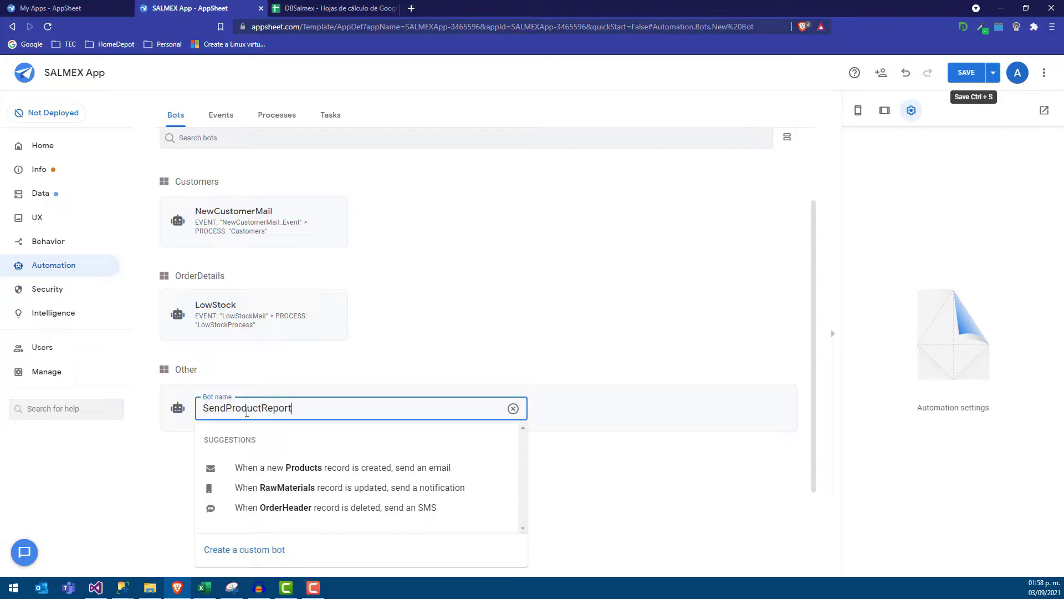
text(F)
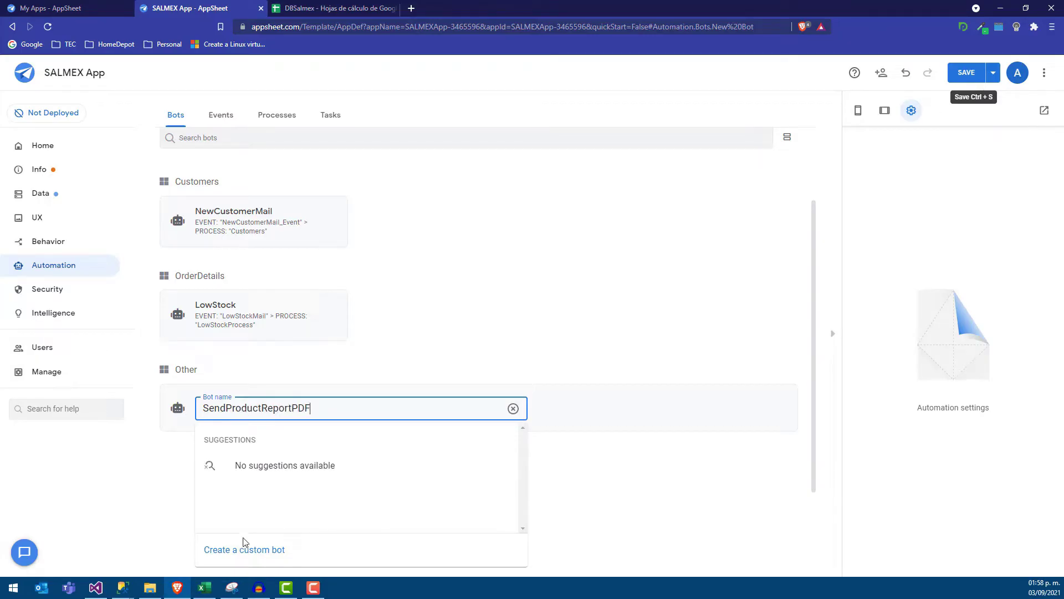
click(243, 552)
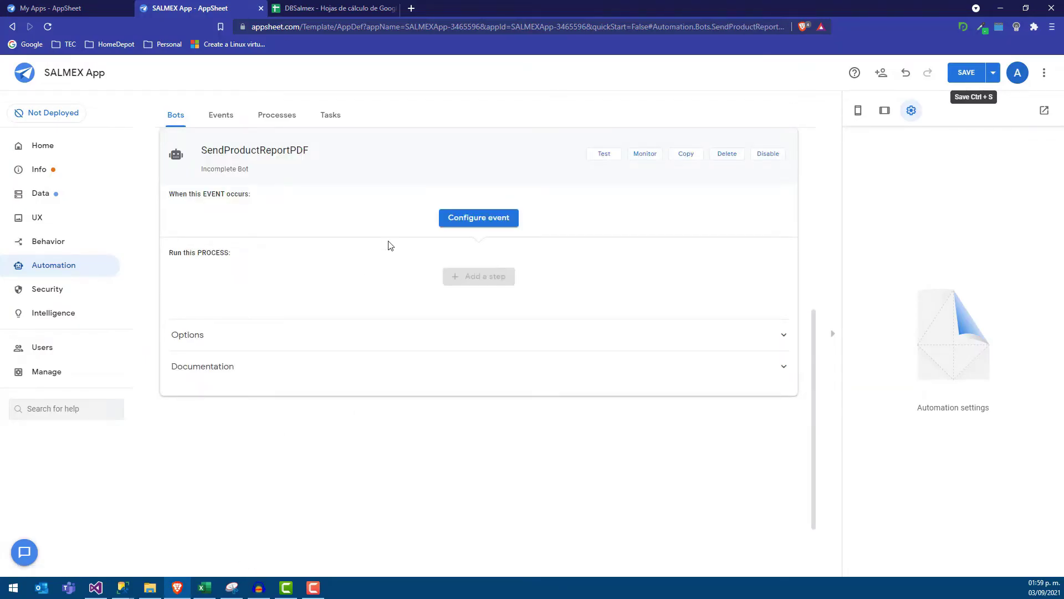
Add a bot event named SendProductReportPDFEvent with Products as its table
scroll(399, 255, up, 1)
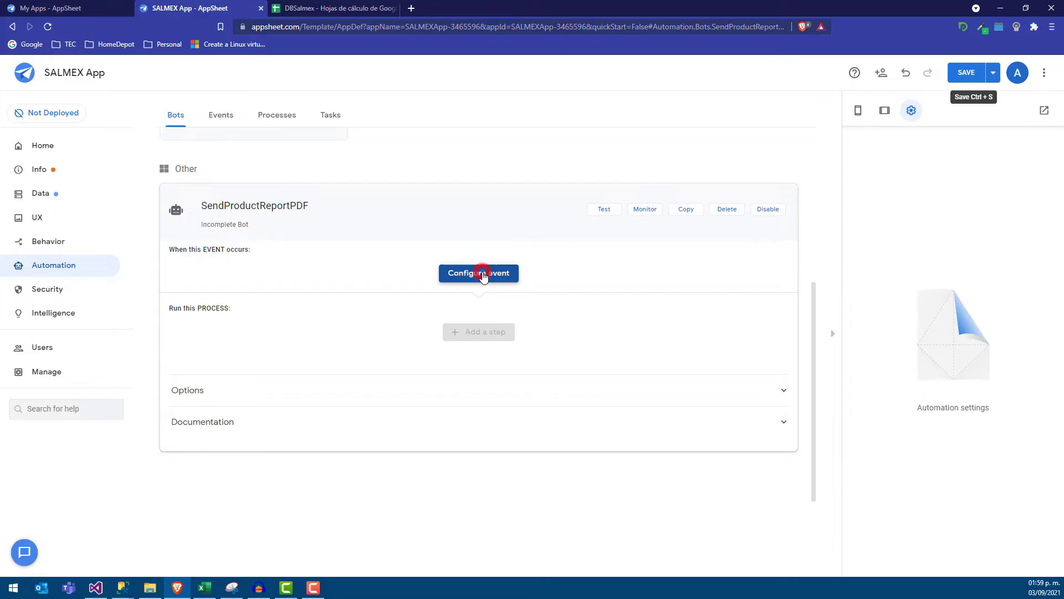
click(482, 274)
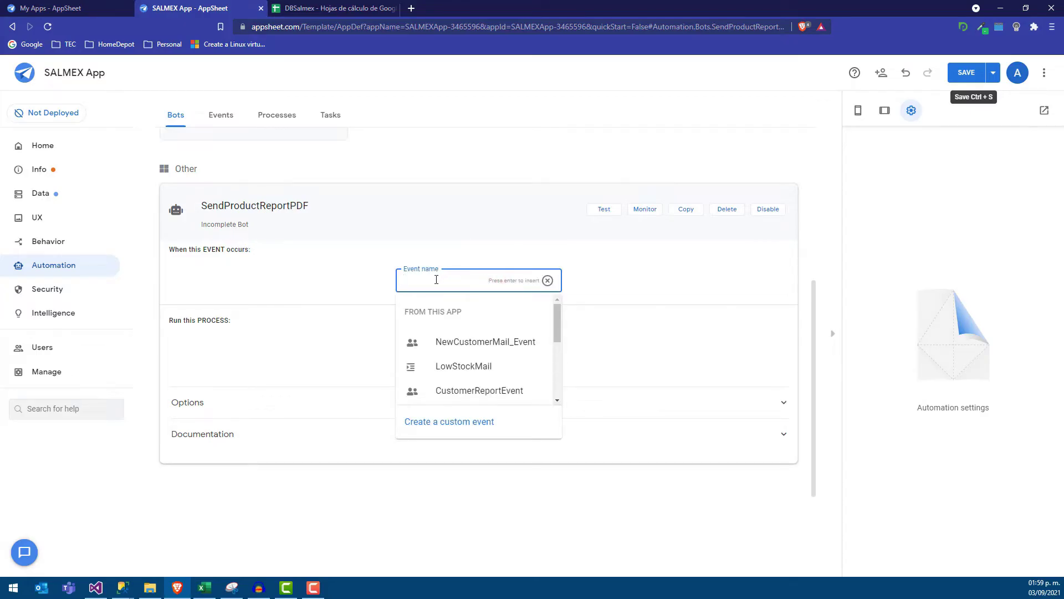
text(SendProductReportPD)
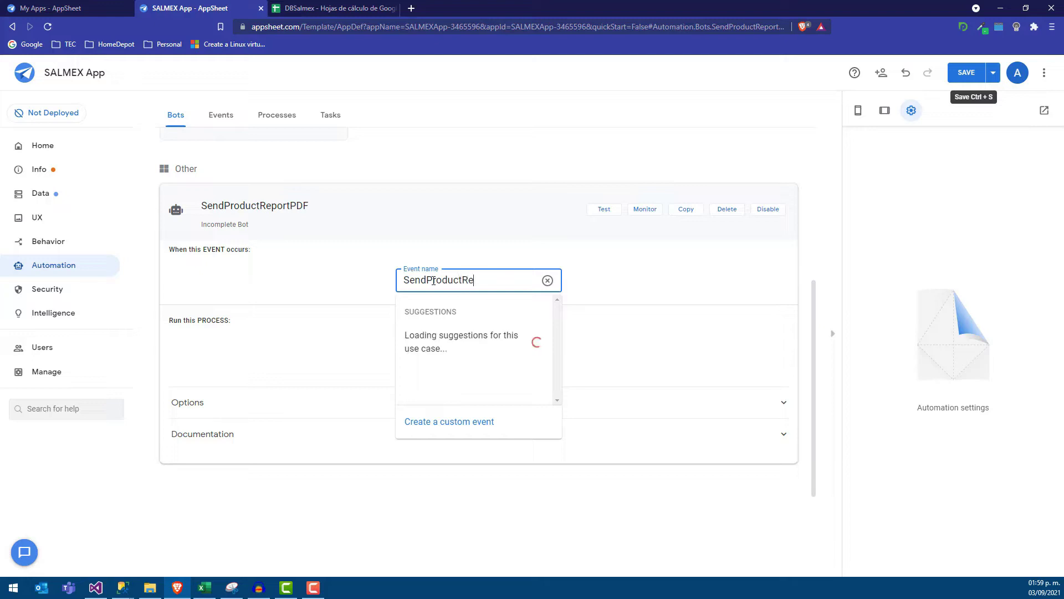
text(F)
text(Event)
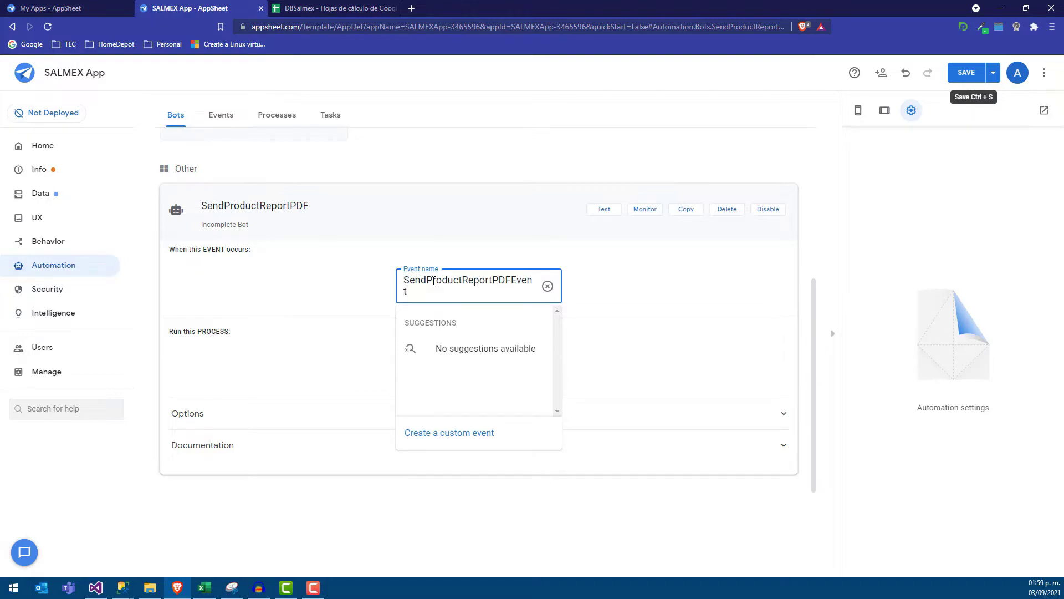
key(Return)
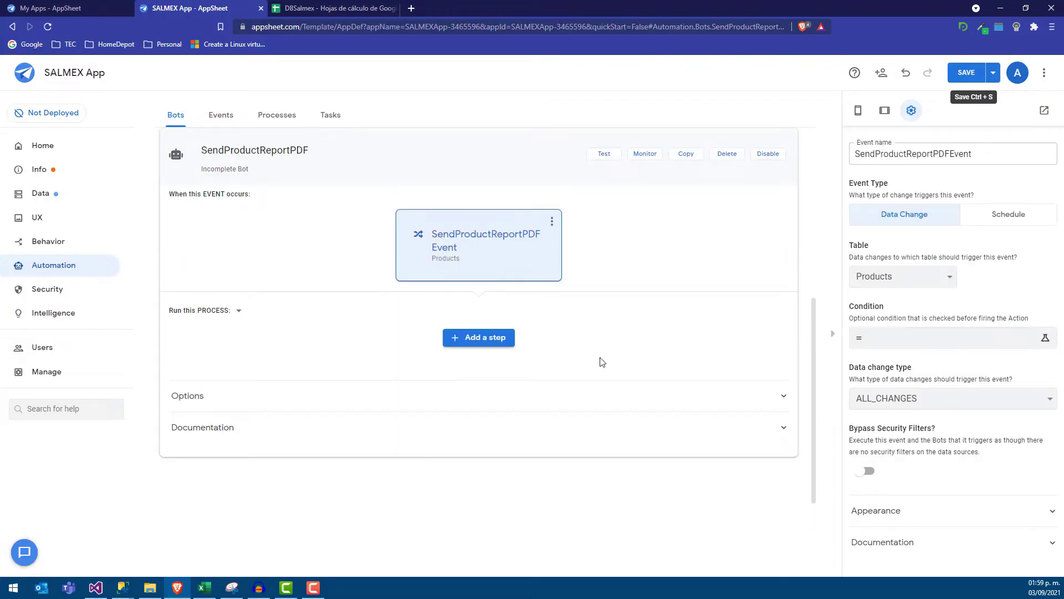
click(896, 280)
click(897, 280)
click(896, 280)
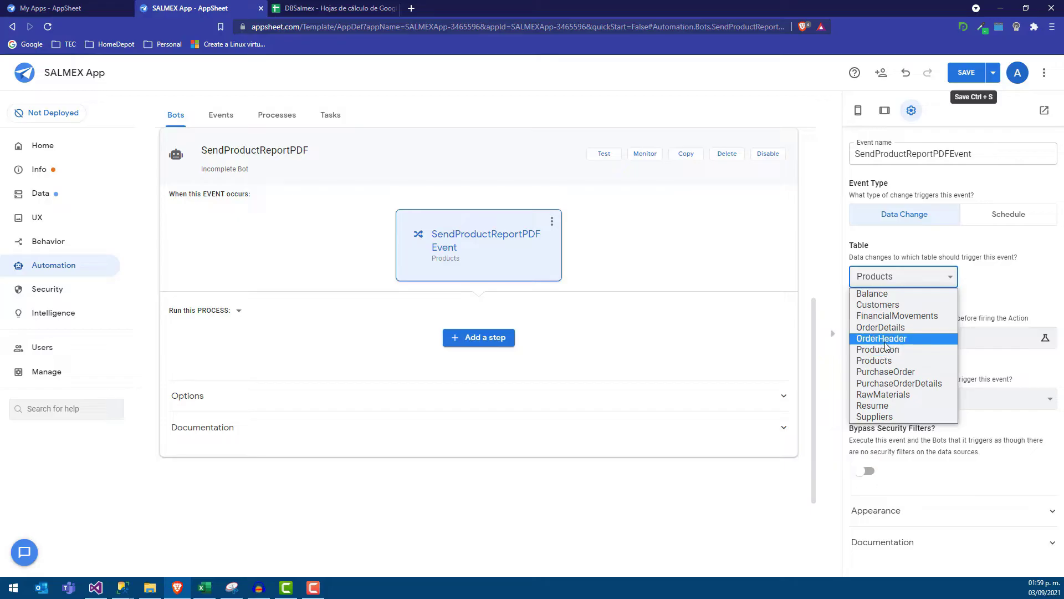
click(885, 361)
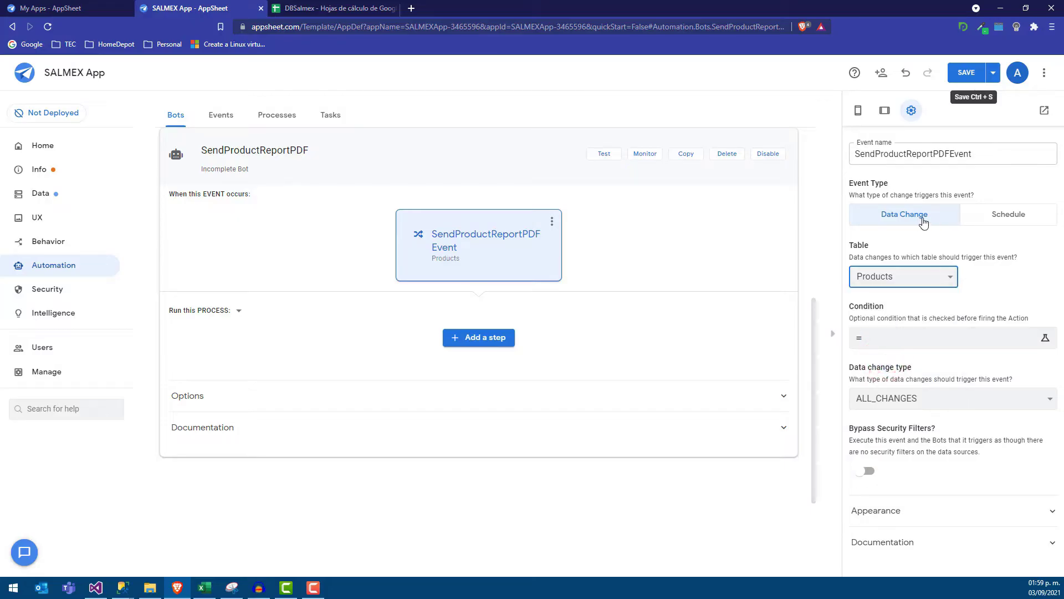
Try a Monthly Schedule trigger, then switch the event back to Data Change
click(997, 221)
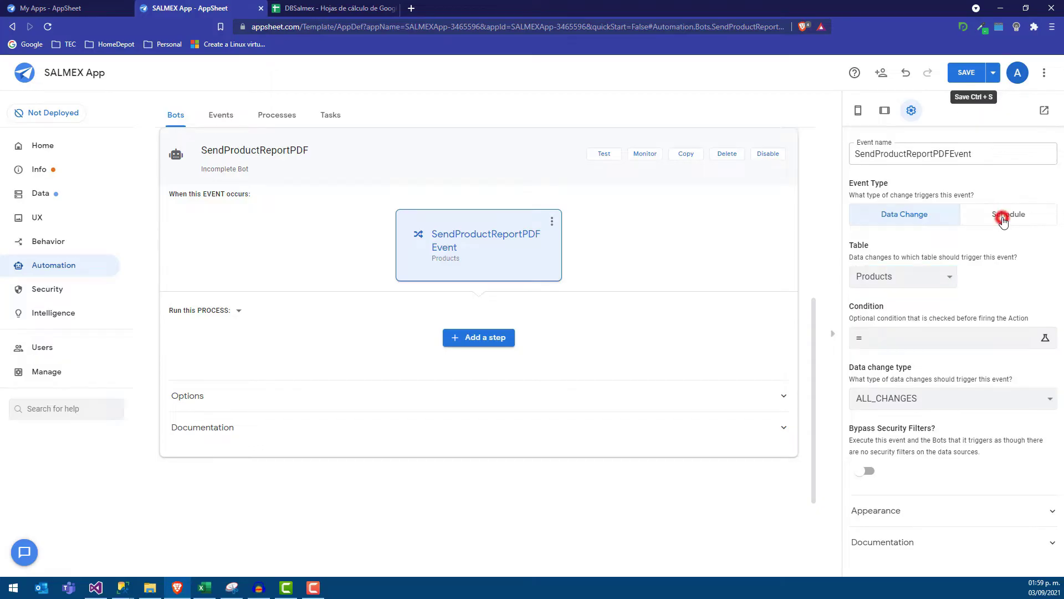
click(899, 216)
click(1001, 221)
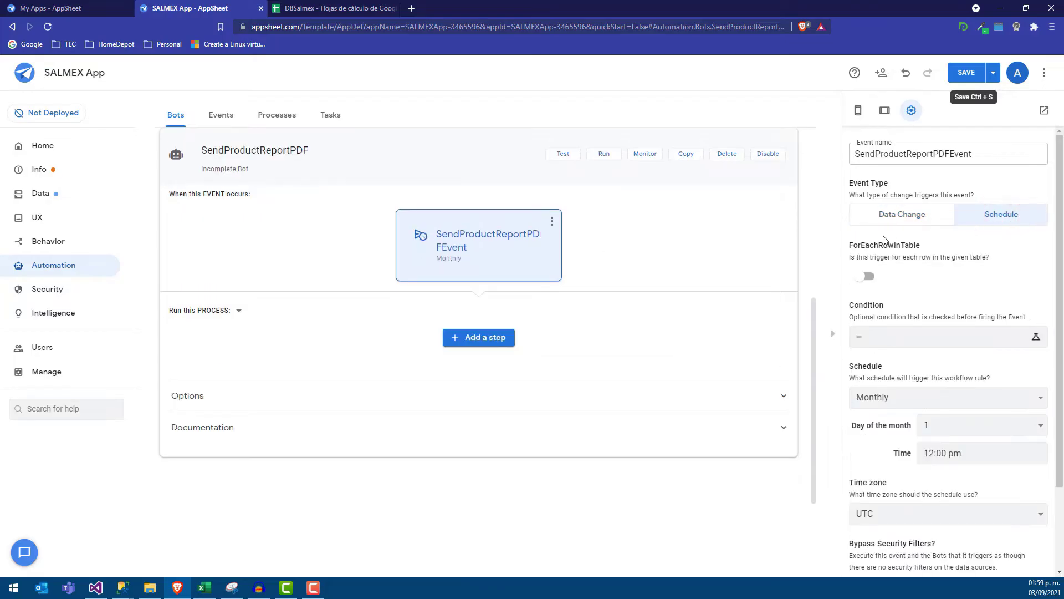
click(899, 222)
click(1004, 217)
click(887, 396)
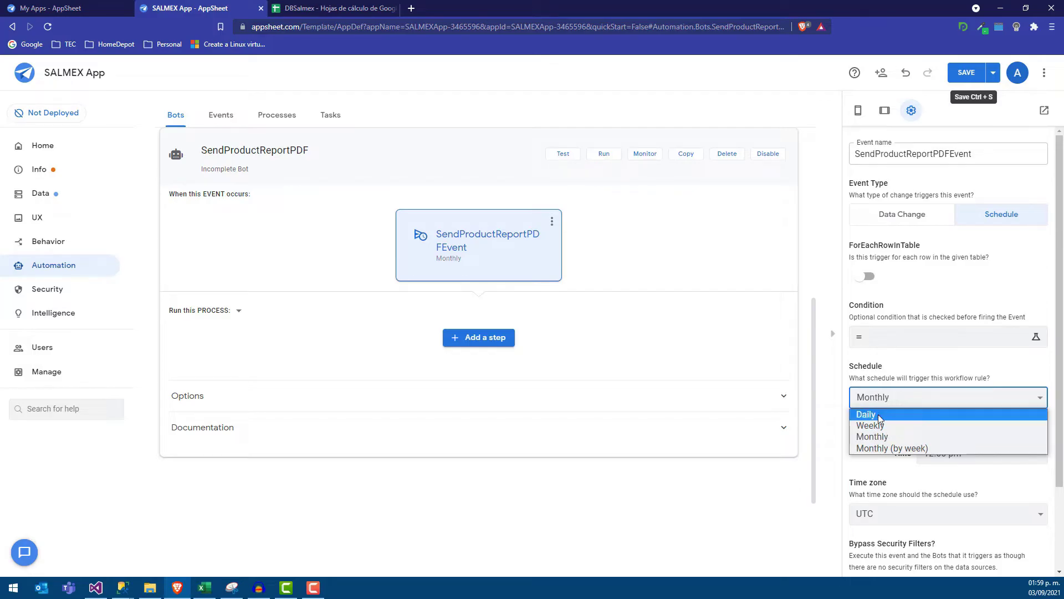
click(886, 394)
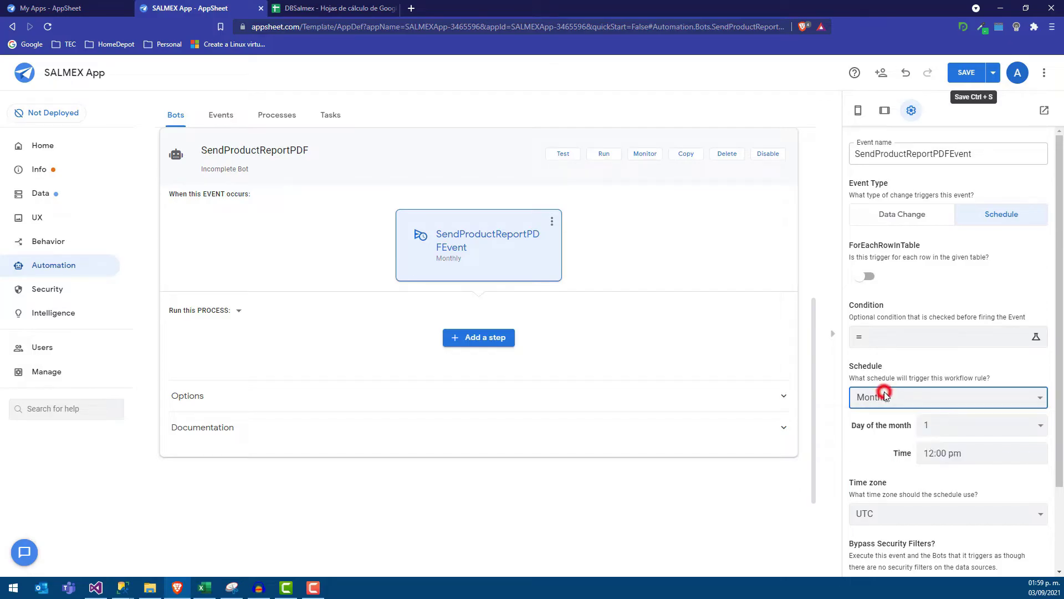
click(903, 217)
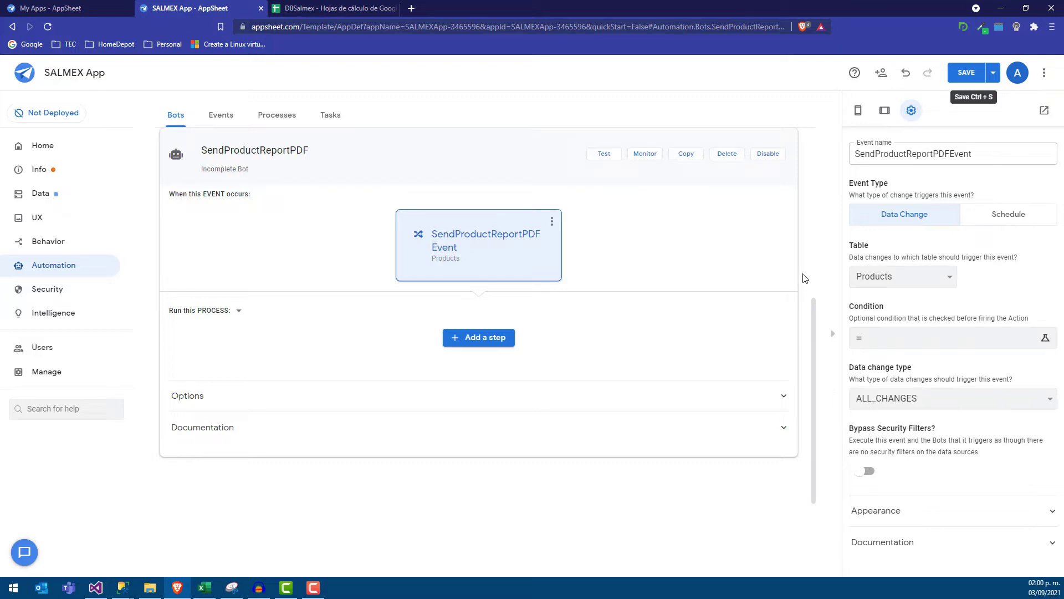
Add a custom step SendProductReportPDFStep that runs a new email task
click(478, 339)
click(429, 377)
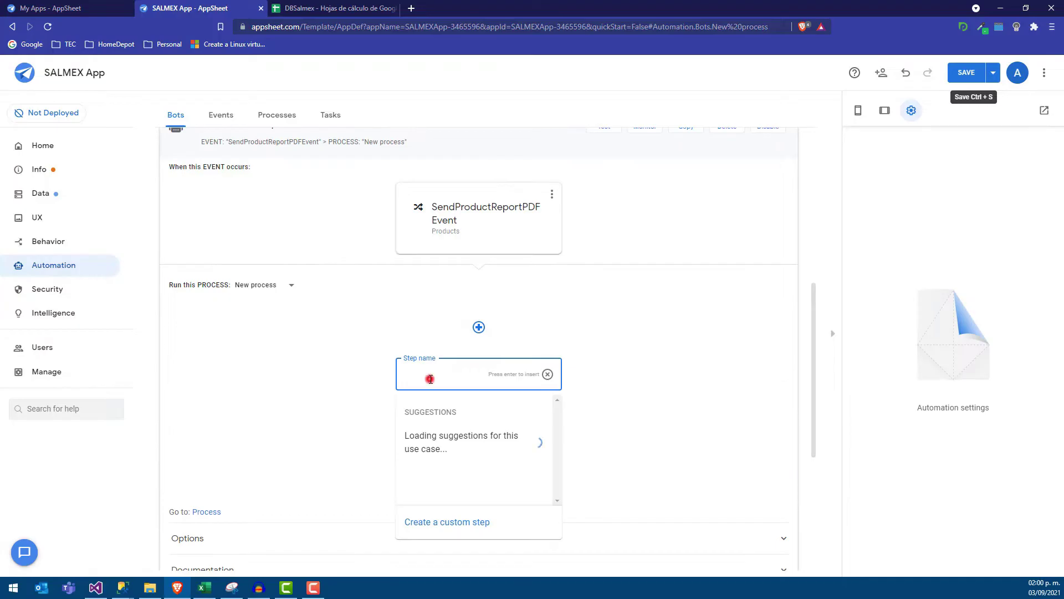
text(SendP)
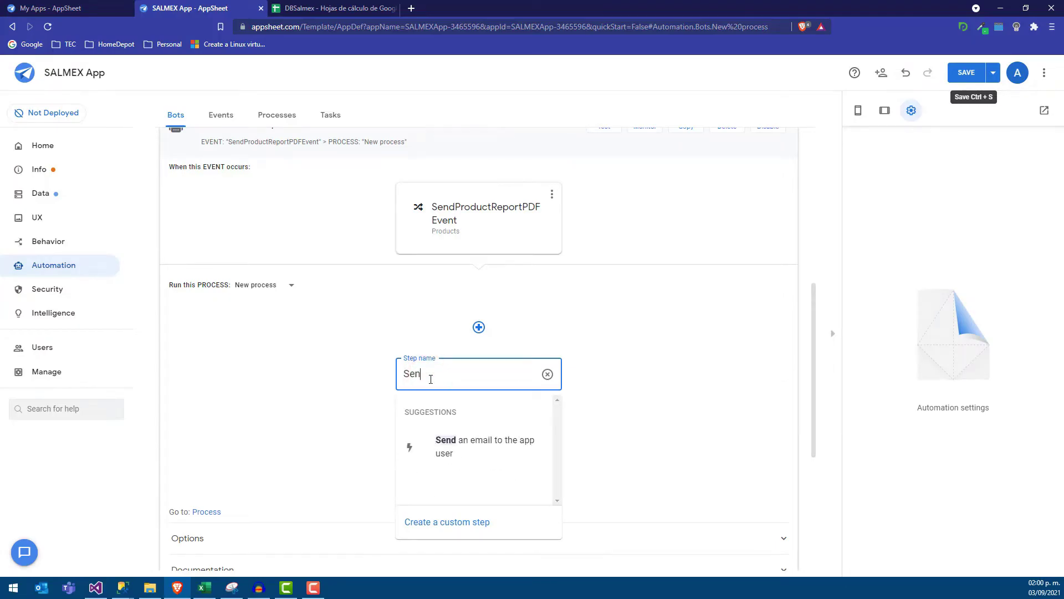
text(roductReportPDFStep)
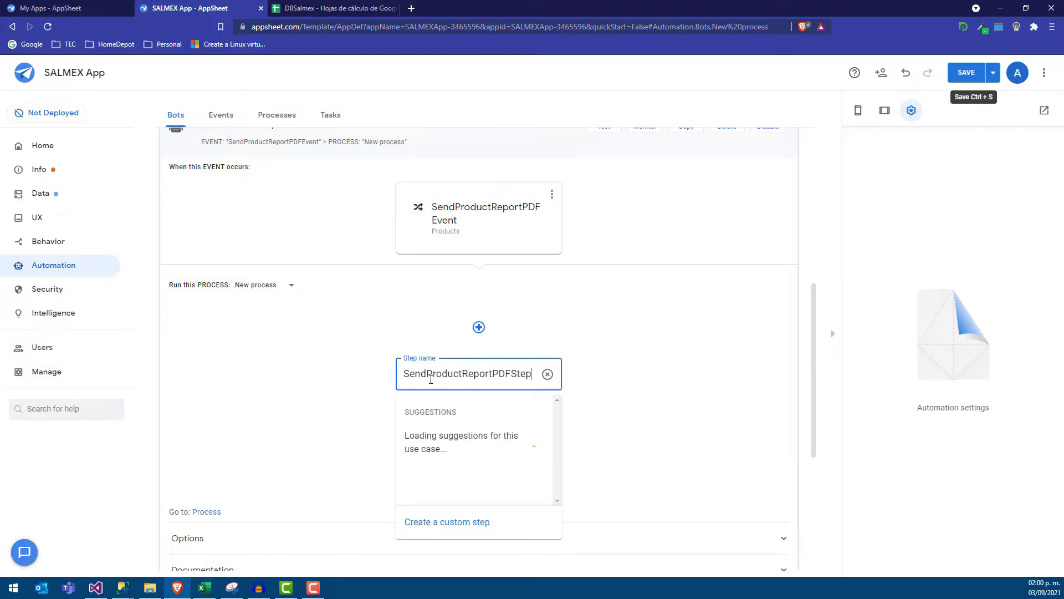
click(473, 524)
click(508, 372)
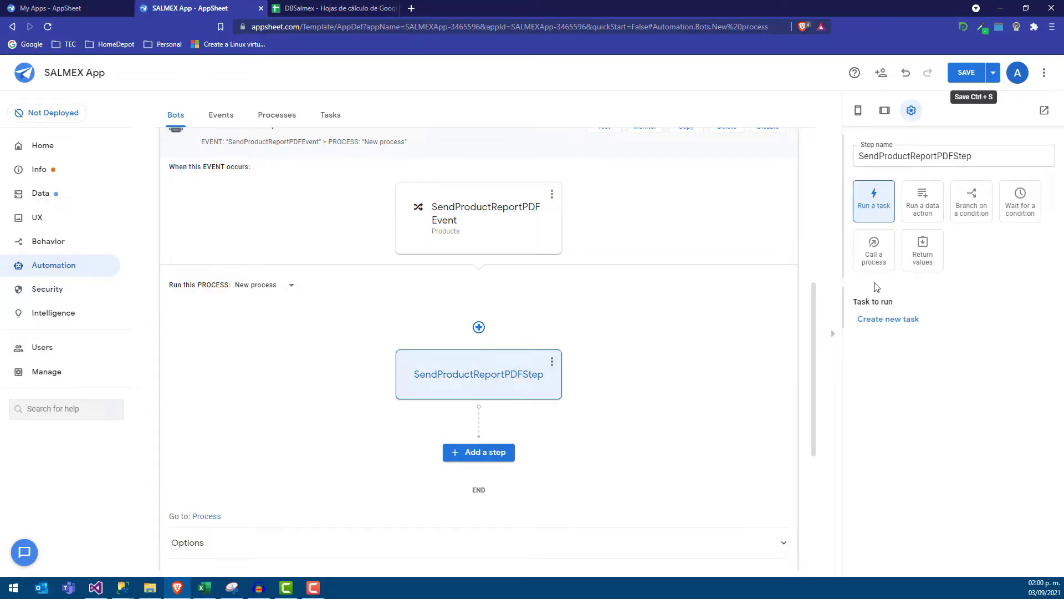
click(874, 319)
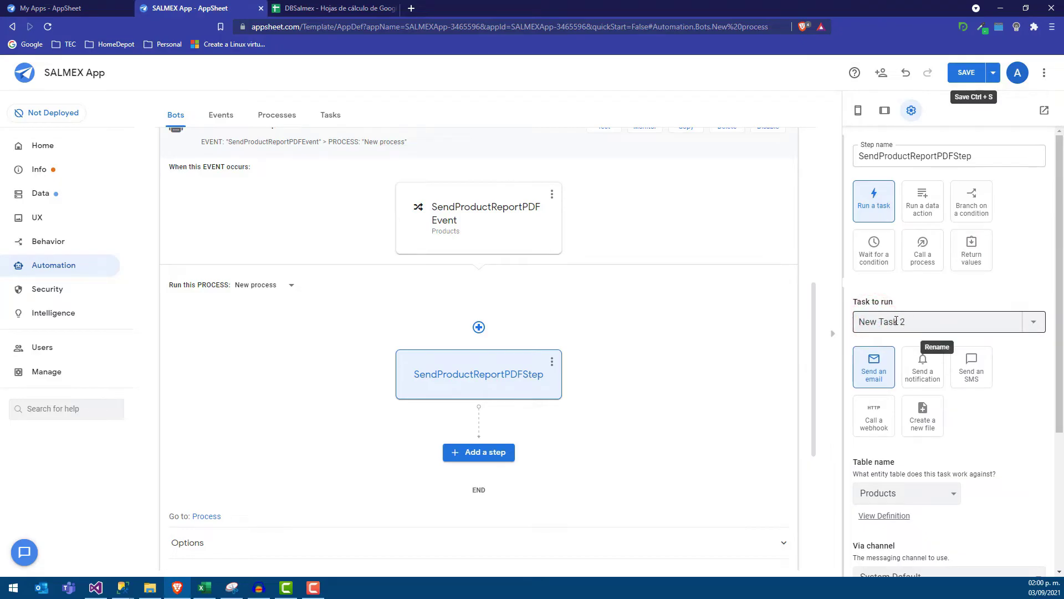
Enter one Gmail recipient address for the email and remove the extra empty row
scroll(895, 321, down, 1)
scroll(896, 275, down, 1)
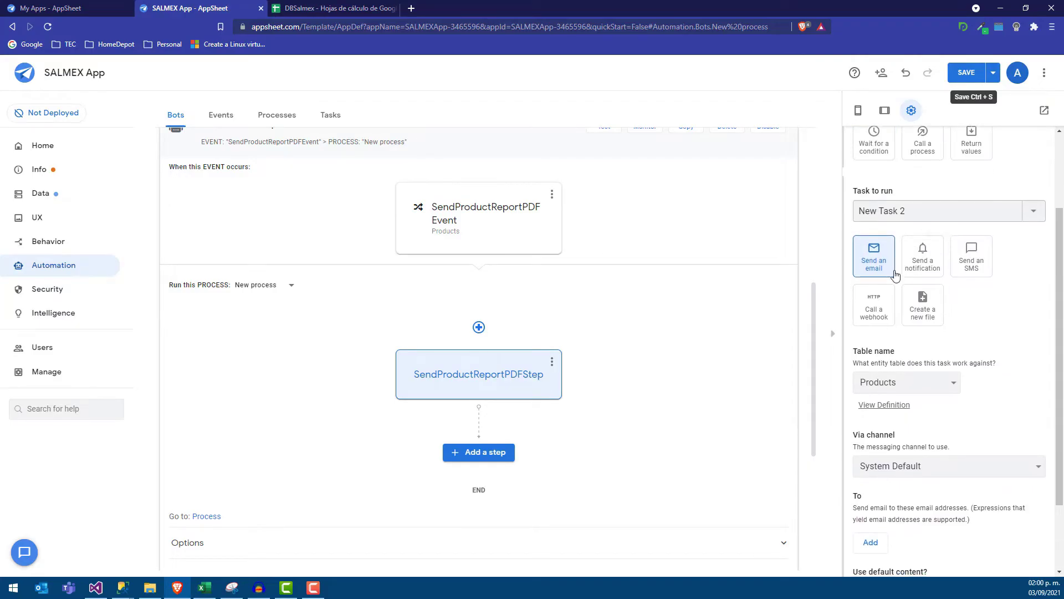
scroll(895, 274, down, 1)
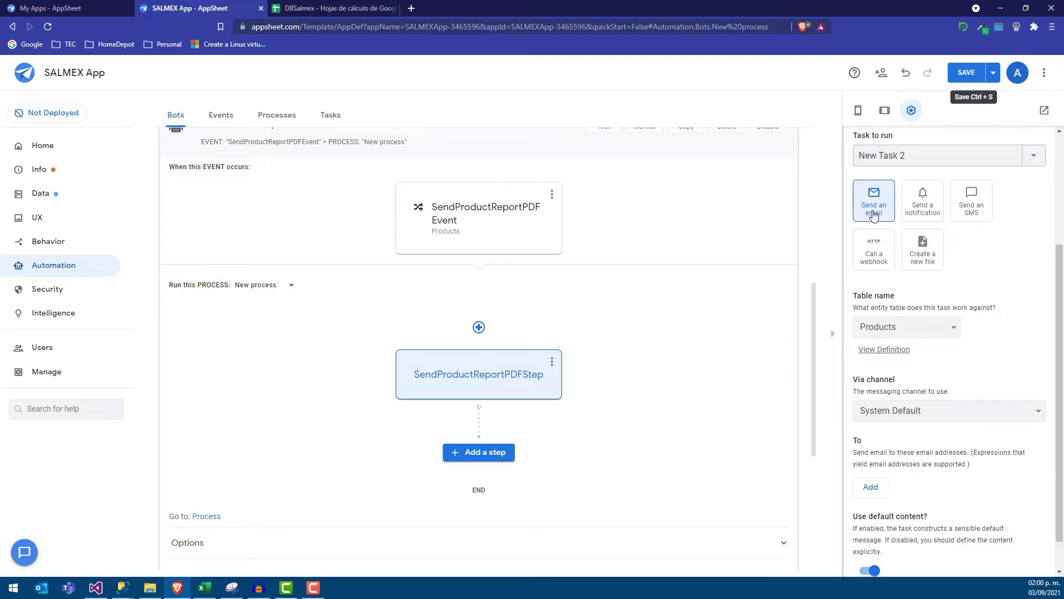
scroll(878, 271, down, 1)
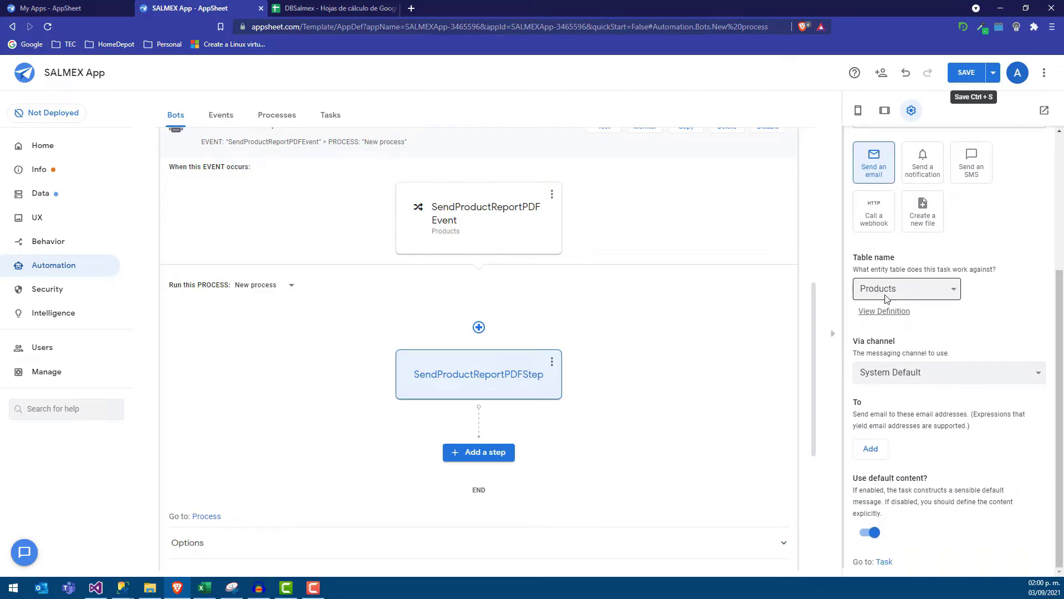
click(870, 447)
click(890, 444)
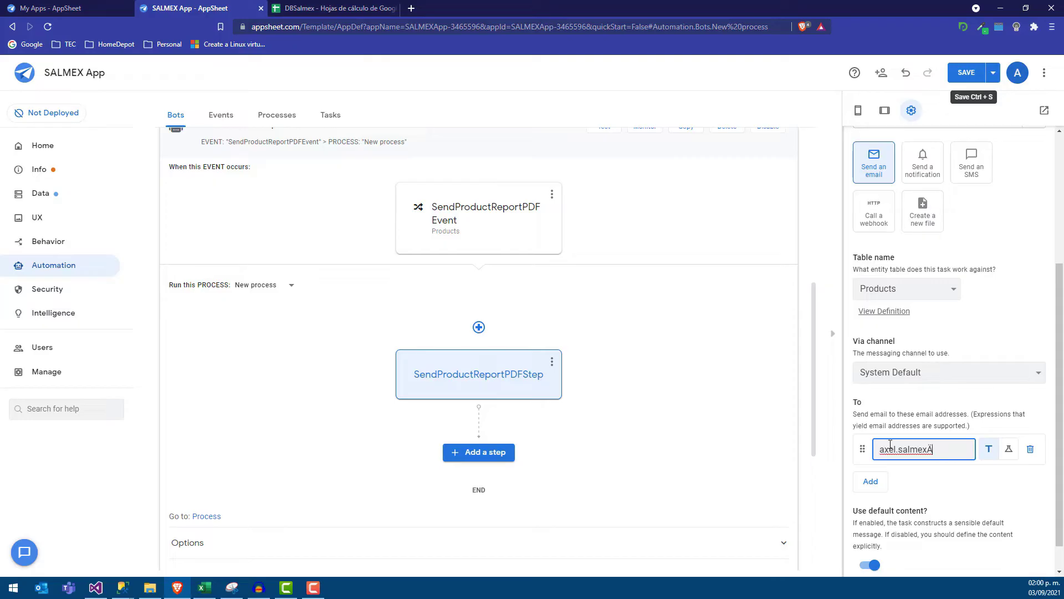
key(BackSpace)
text(@gmail.com)
click(875, 482)
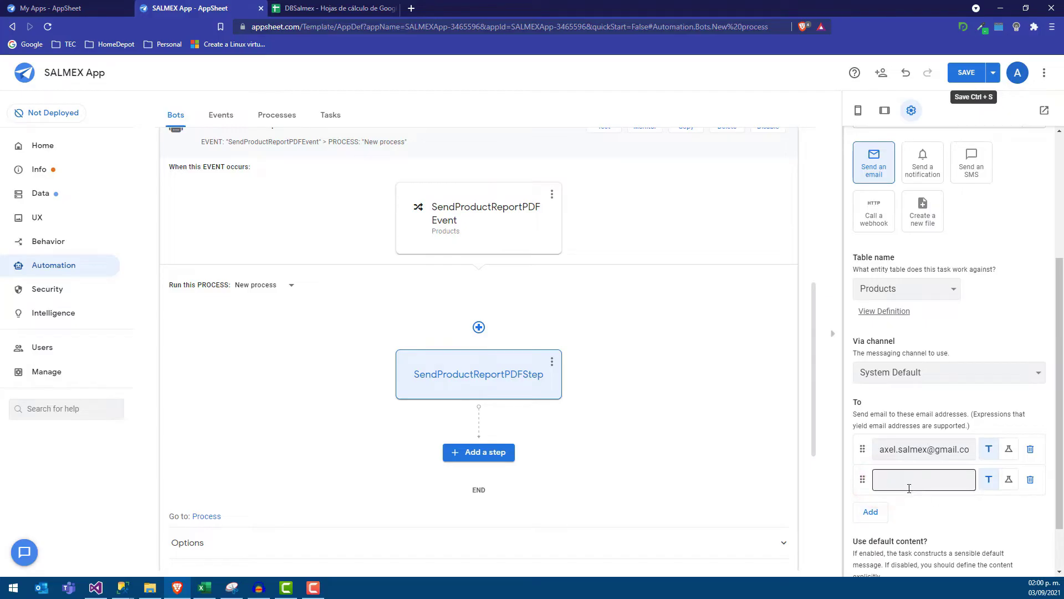
click(1030, 479)
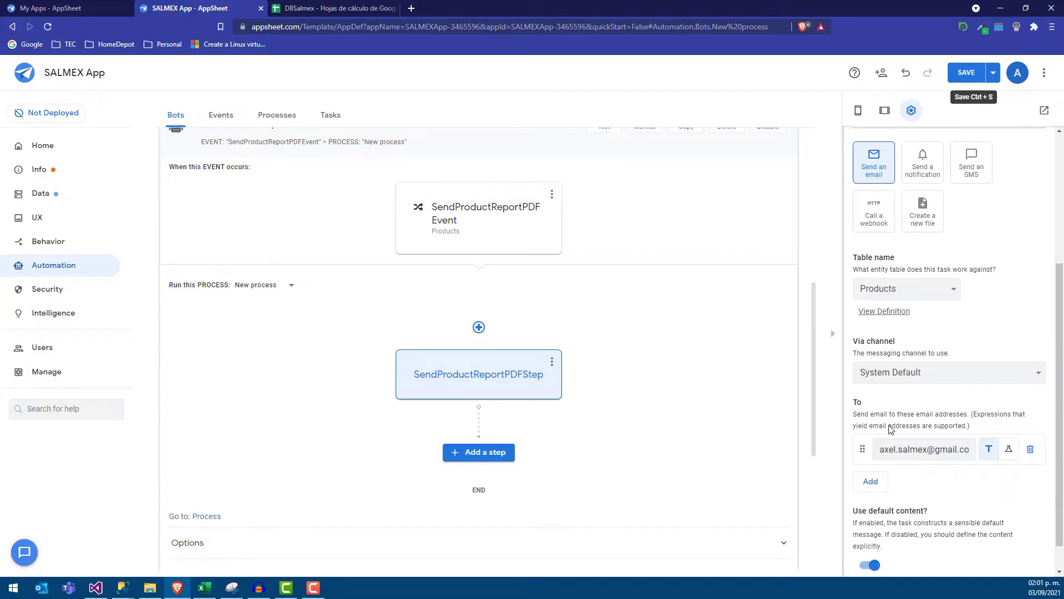
scroll(890, 429, down, 1)
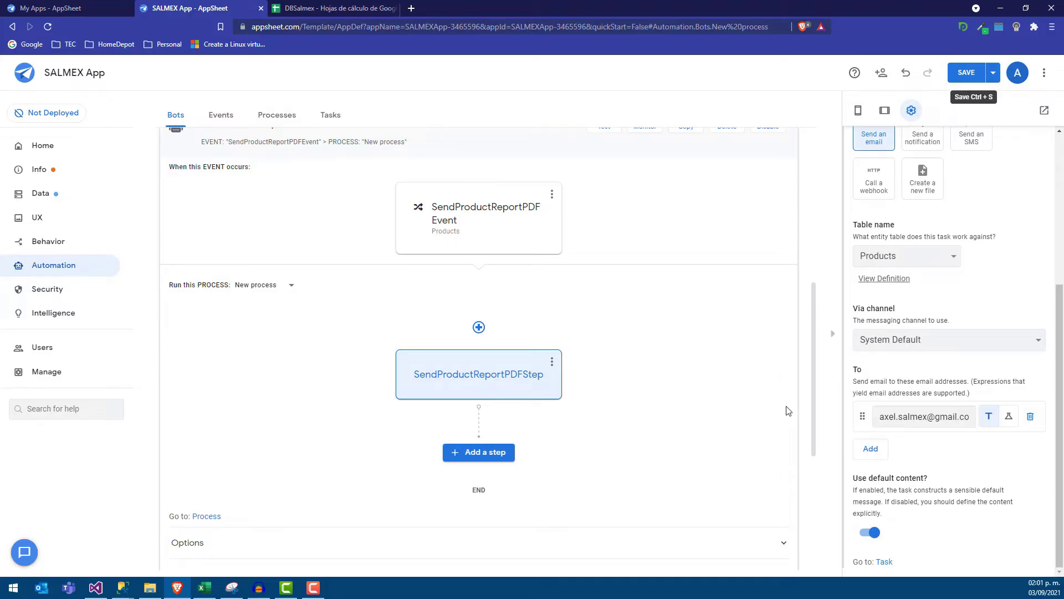
Turn off default content and set the email subject to 'Reporte de producto'
click(874, 533)
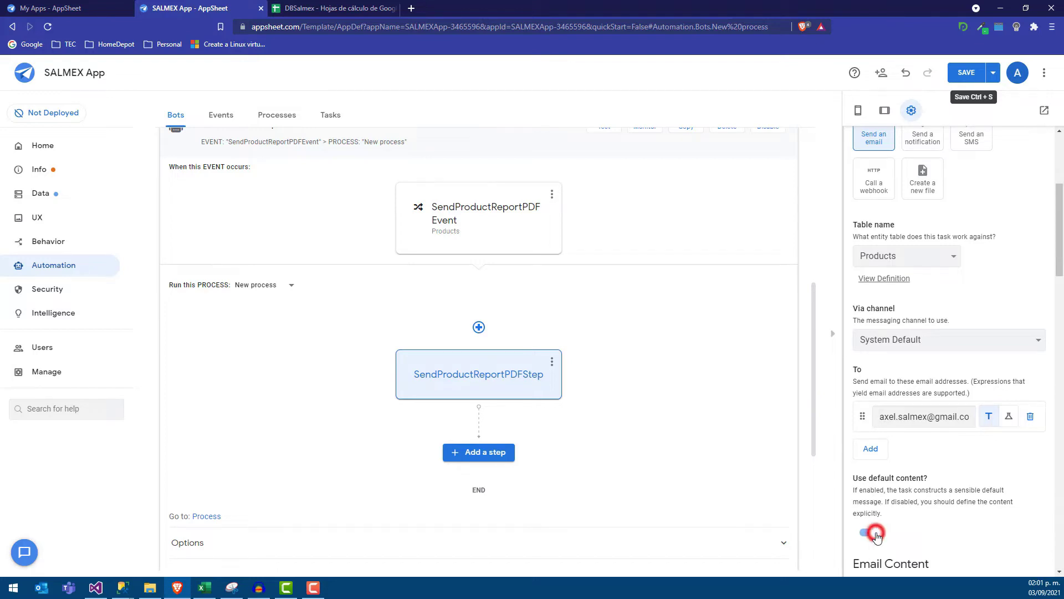
scroll(890, 498, down, 2)
scroll(884, 386, down, 2)
triple_click(864, 341)
scroll(864, 341, down, 1)
click(897, 360)
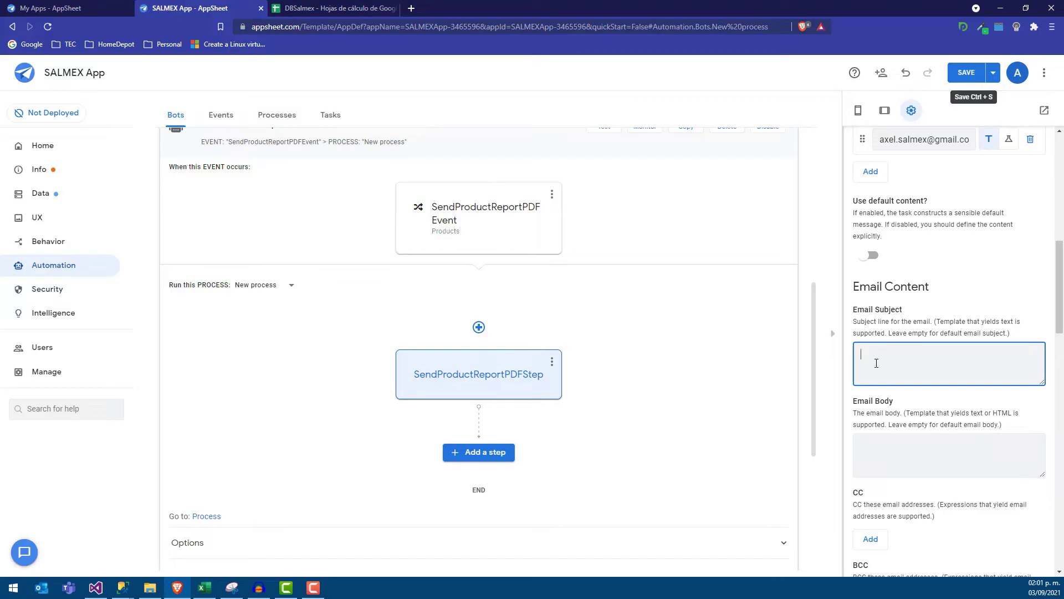
text(Reporte de)
text(prod)
key(BackSpace)
key(BackSpace)
key(BackSpace)
text(roduc)
Write the body 'Hola, se ha modificado un dato al producto, se adjunta reporte.'
click(890, 438)
scroll(890, 435, down, 1)
text(Hola, se h)
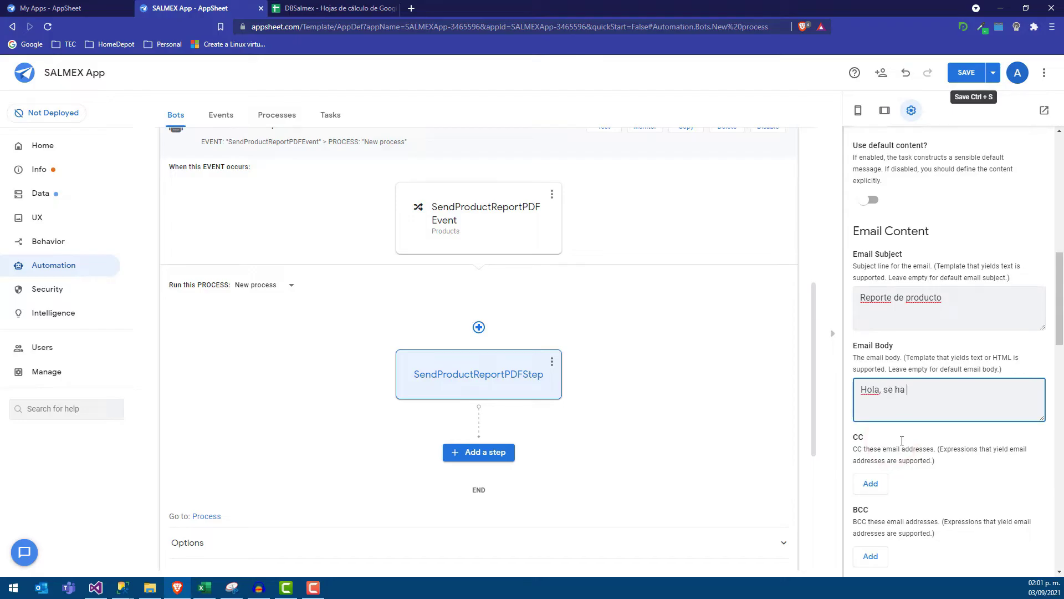
text(ado un )
text(dato e)
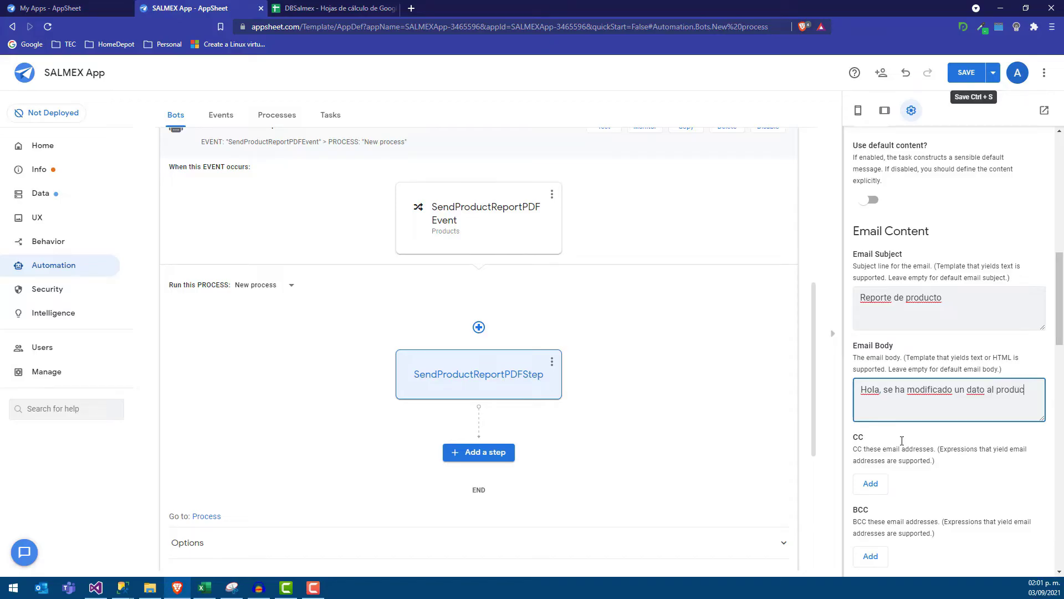
key(BackSpace)
text(, s)
text( reporte)
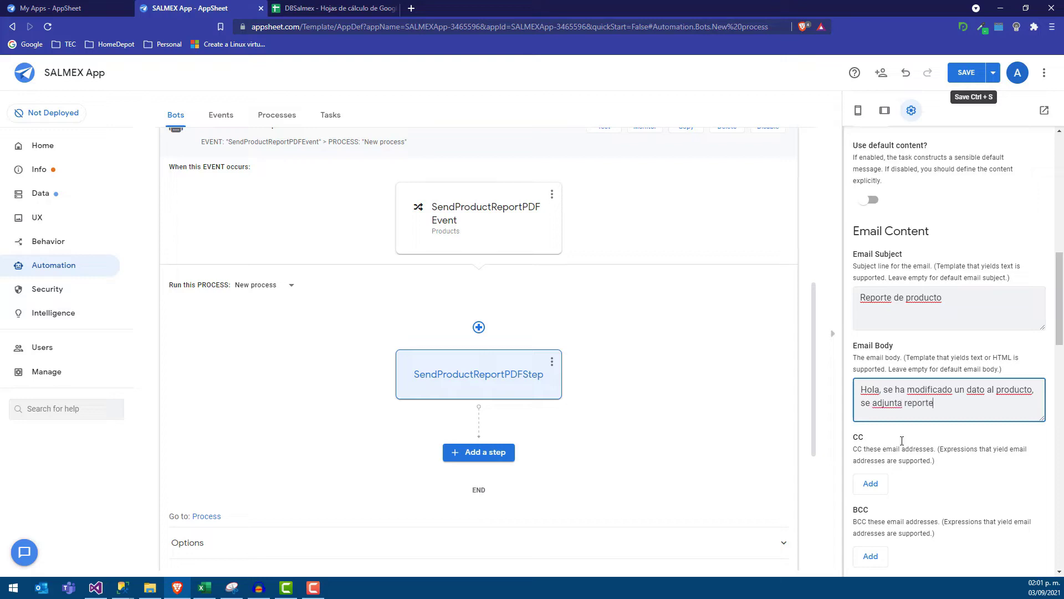
scroll(857, 417, down, 2)
Keep PDF as the email's Attachment Content Type
double_click(857, 327)
double_click(859, 398)
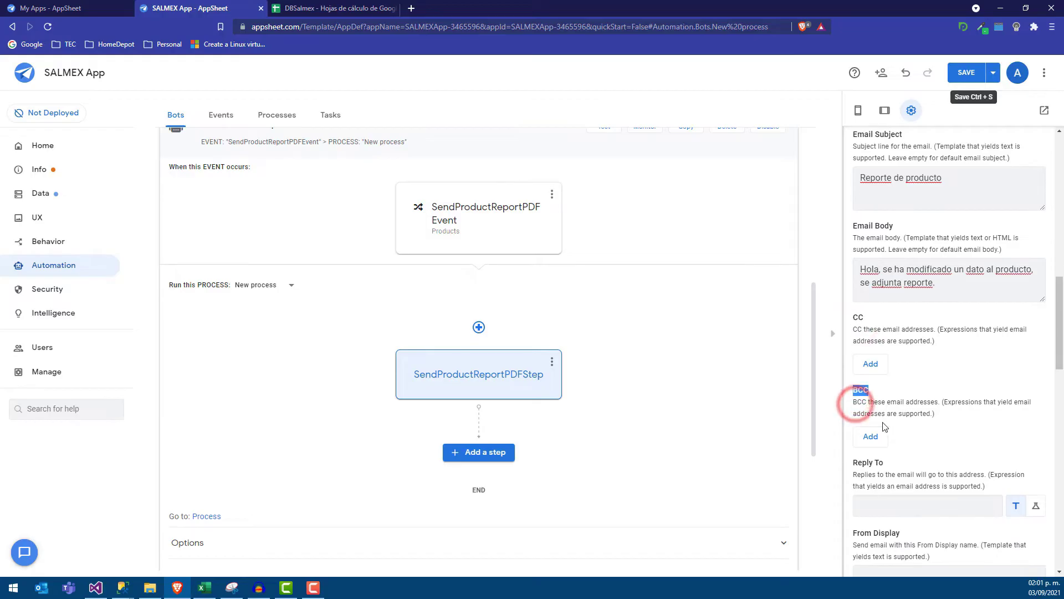
scroll(887, 421, down, 2)
click(903, 363)
click(864, 287)
click(862, 216)
drag(862, 216, 856, 215)
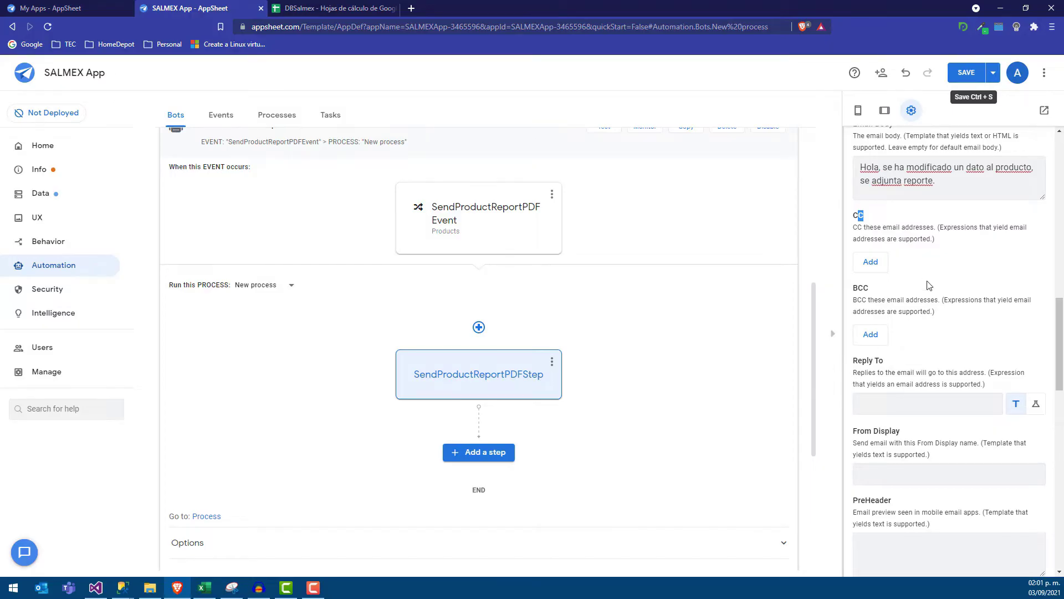
scroll(923, 294, down, 3)
click(892, 310)
scroll(866, 276, down, 1)
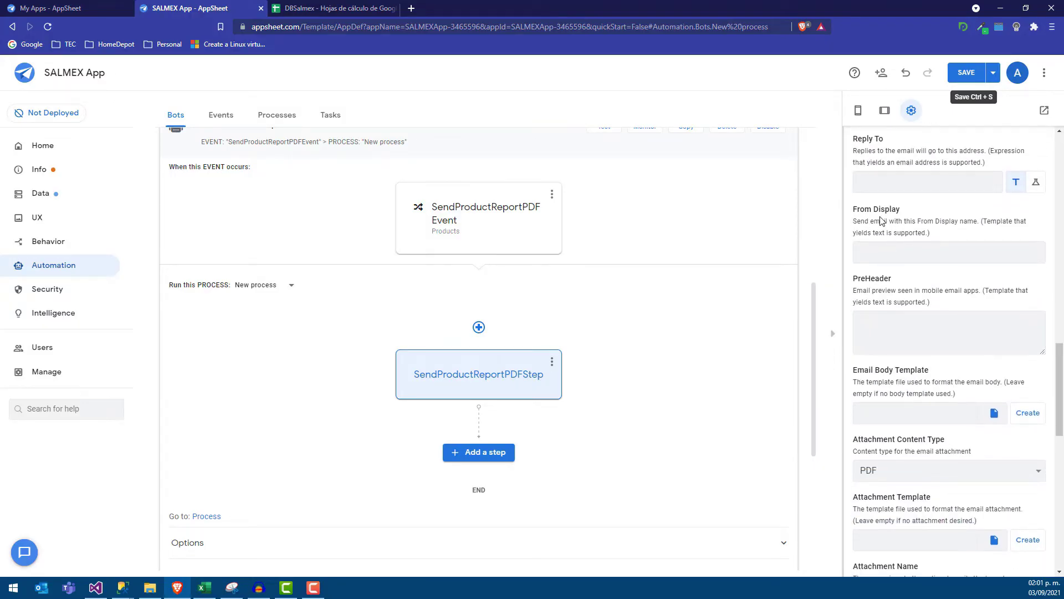
click(859, 273)
scroll(870, 318, down, 1)
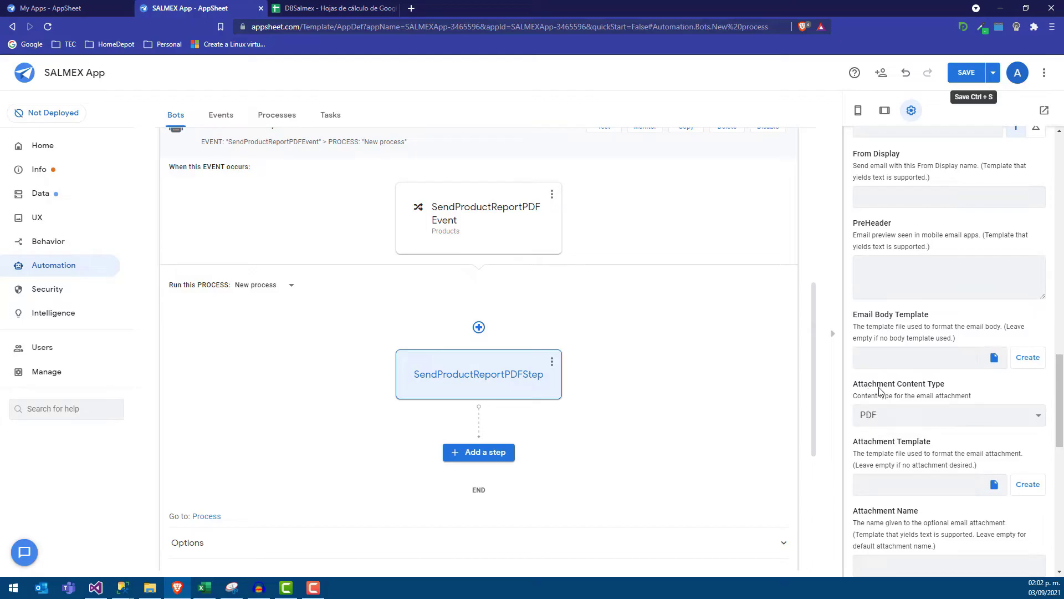
click(903, 413)
click(873, 466)
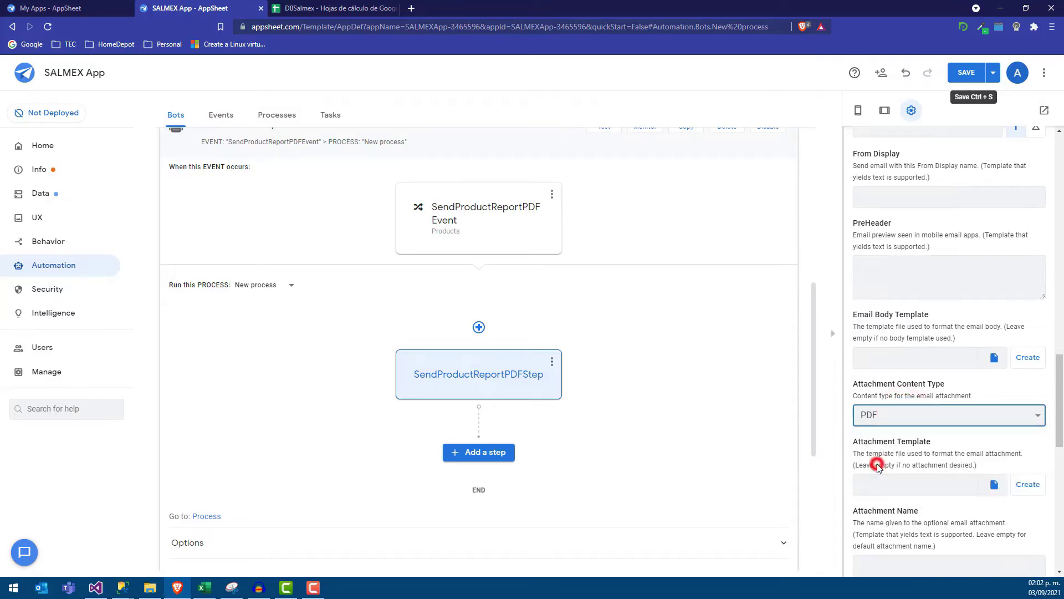
click(875, 417)
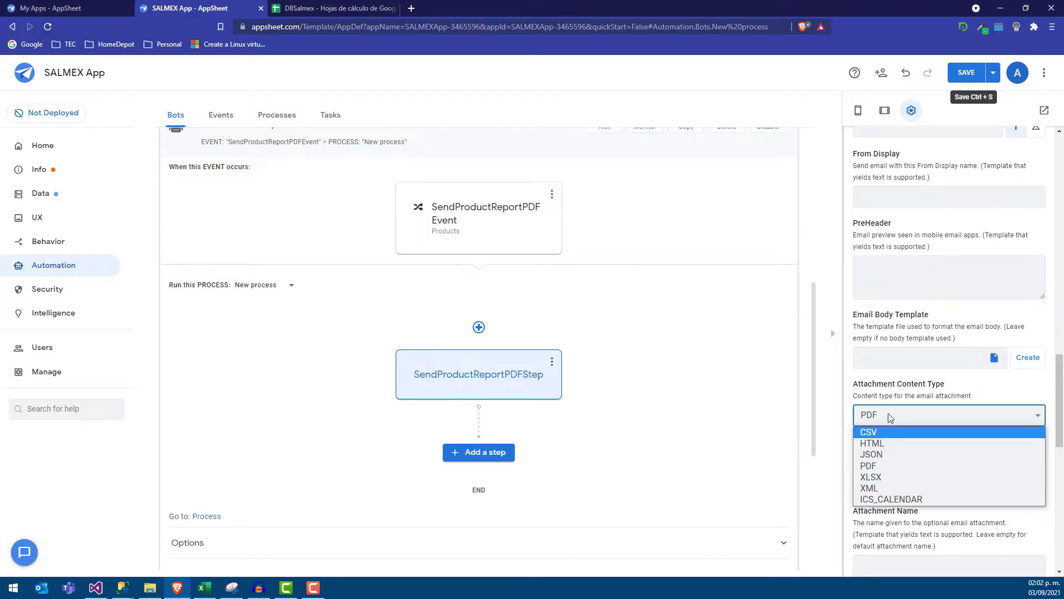
click(873, 466)
Generate a new attachment template document for the email task
scroll(874, 437, down, 1)
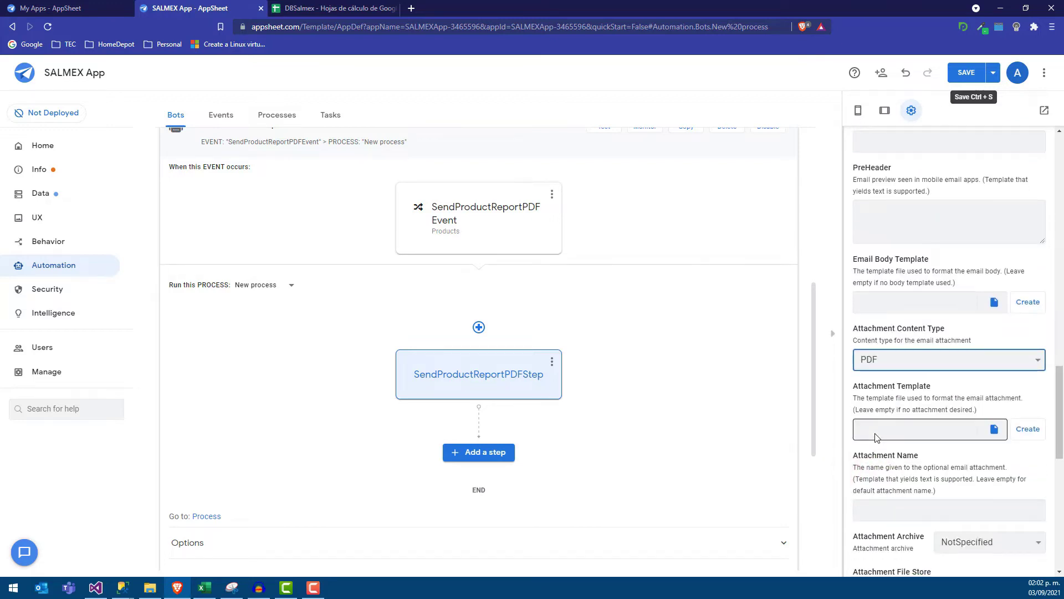
drag(858, 387, 911, 390)
scroll(909, 397, down, 1)
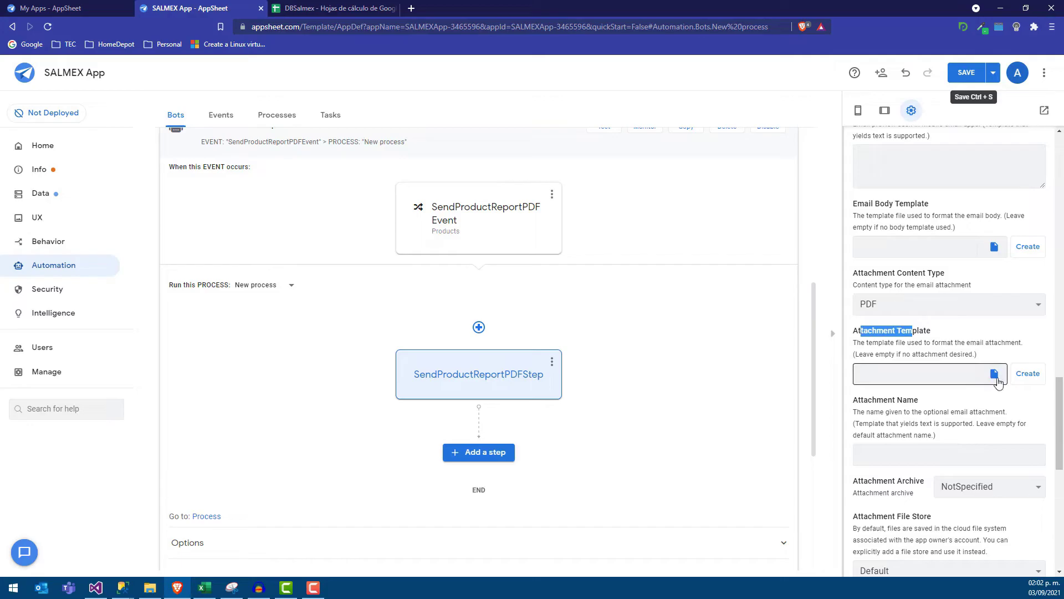
click(936, 336)
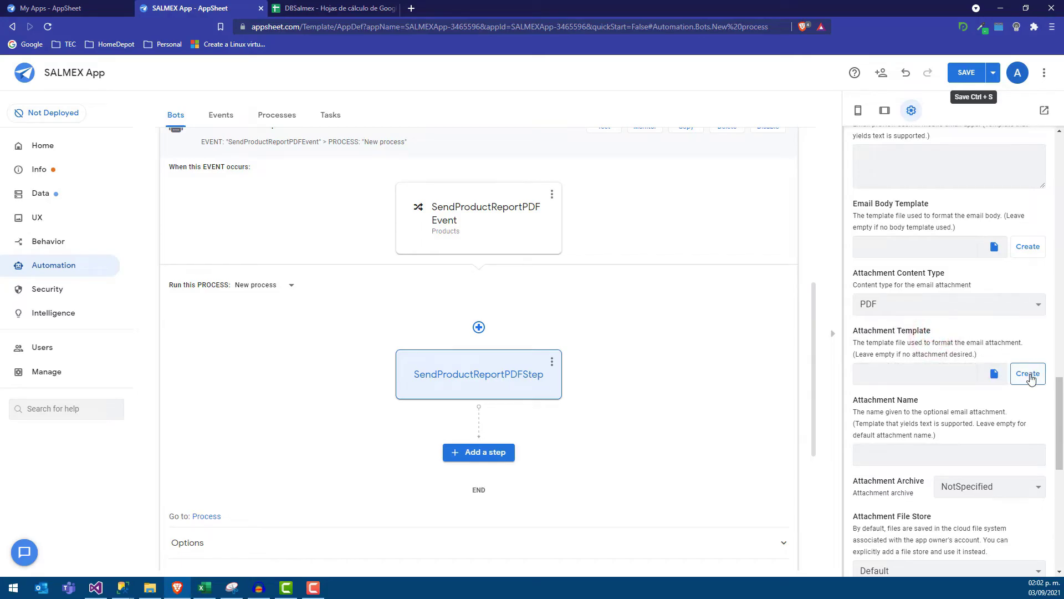
click(1030, 379)
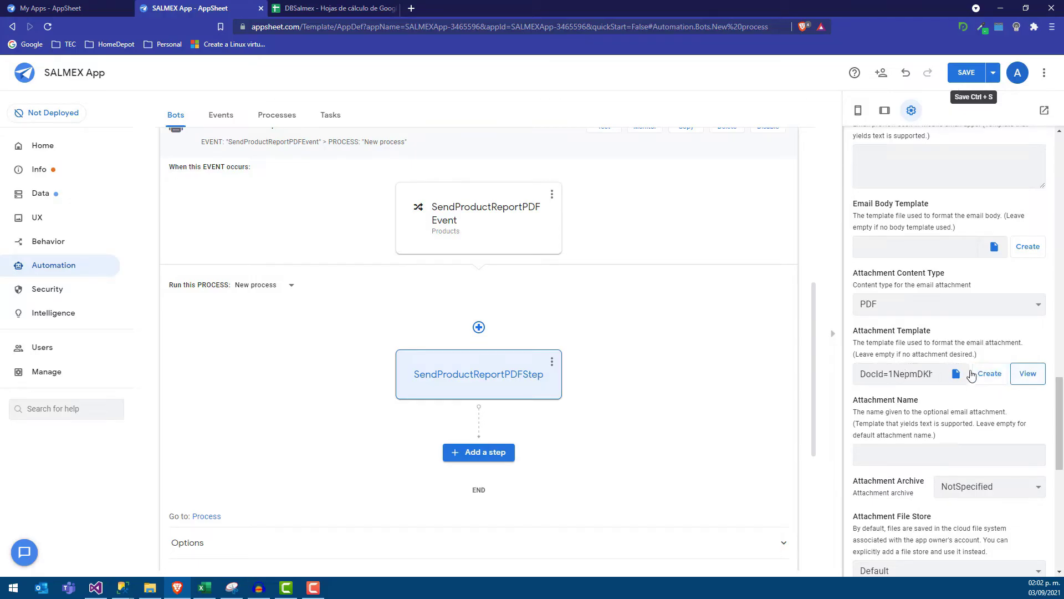
Open the generated template in Google Docs and delete its Resume, OrderDetails and Production sections
click(1025, 374)
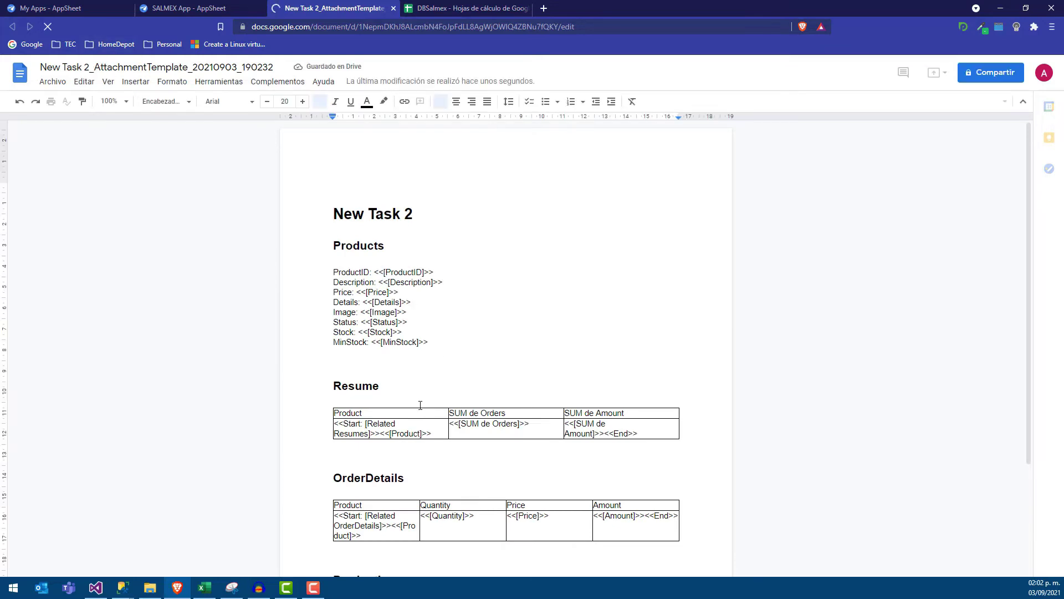
scroll(334, 235, down, 3)
drag(334, 235, 680, 487)
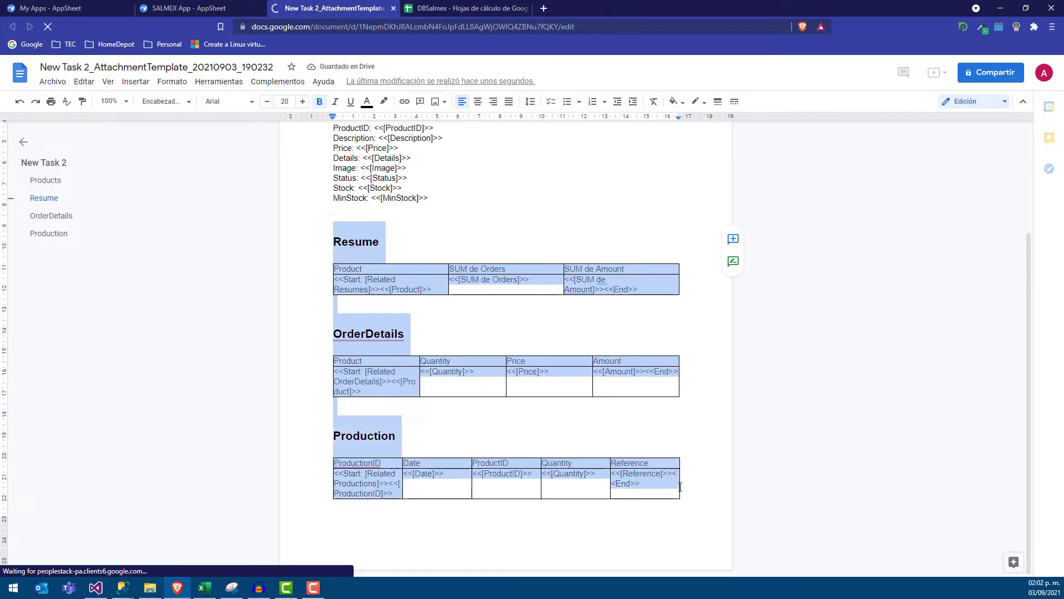
click(383, 508)
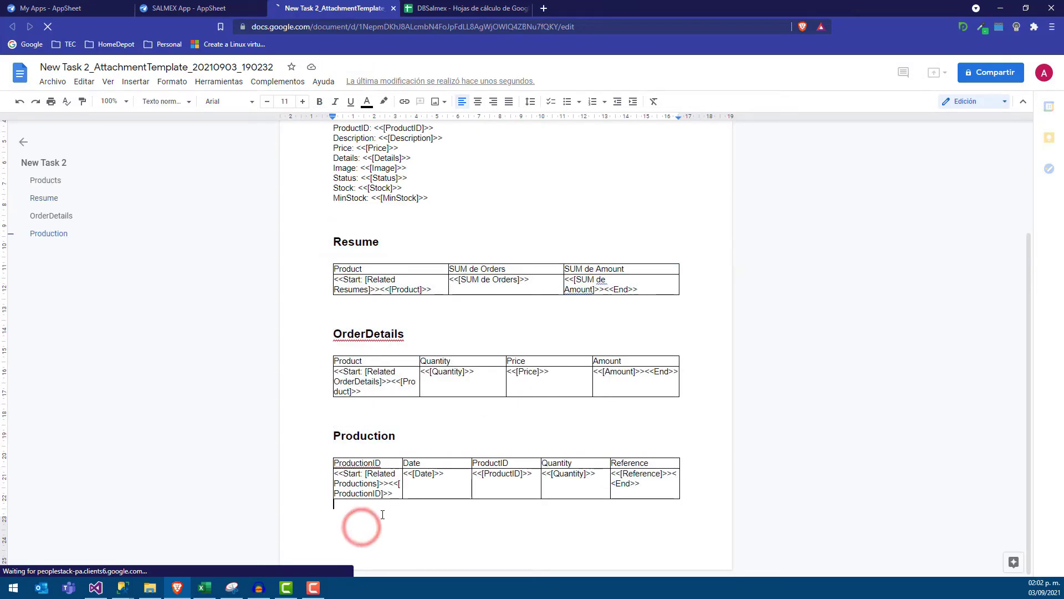
drag(376, 508, 333, 337)
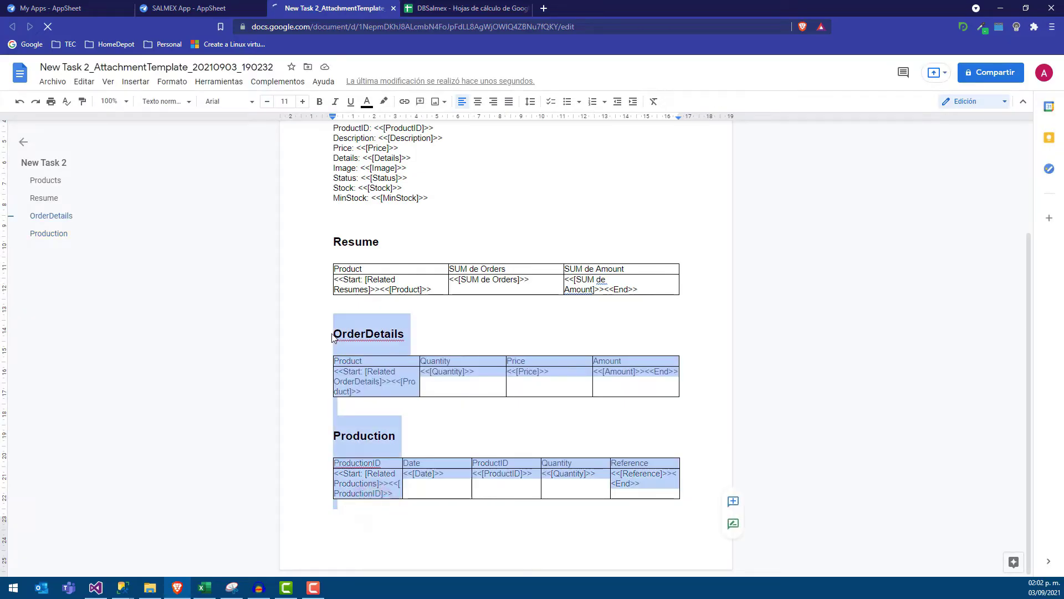
drag(332, 337, 335, 235)
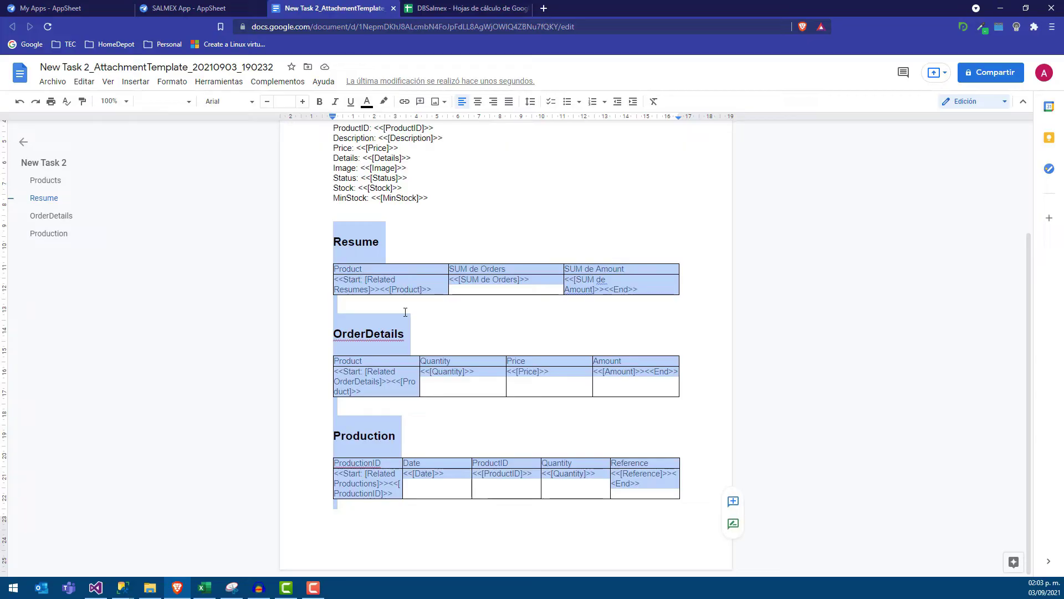
key(Delete)
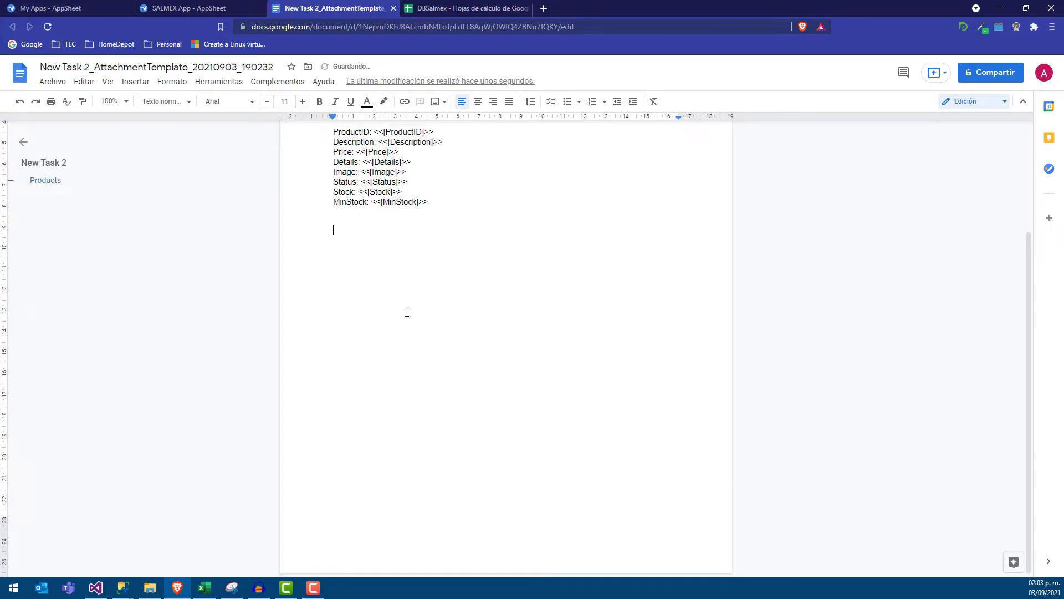
scroll(405, 310, up, 3)
drag(417, 215, 326, 213)
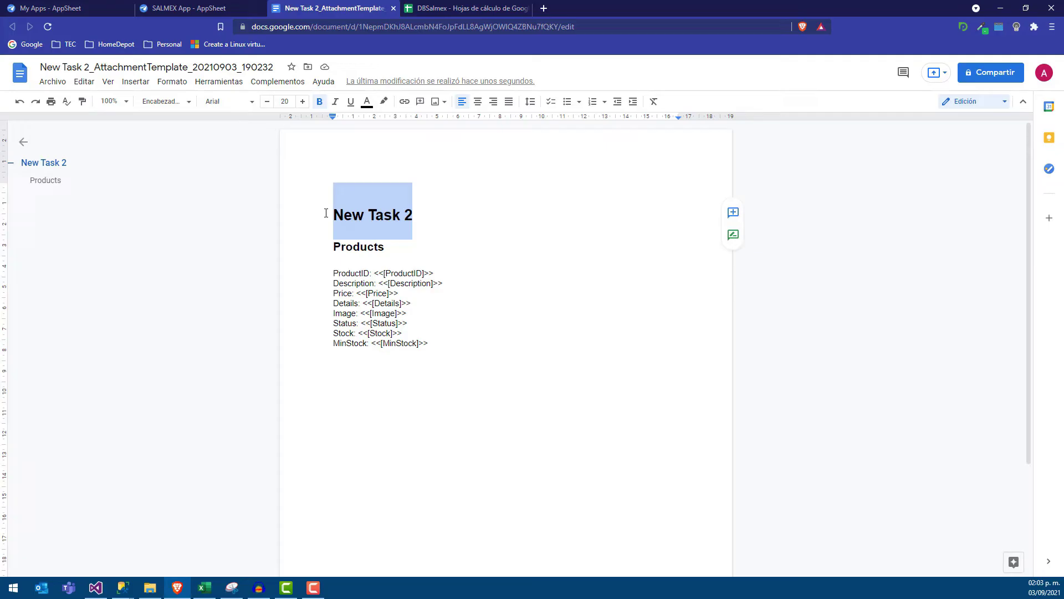
Retitle the template 'Reporte de producto' and make the ProductID line bold, italic and underlined
text(Reporte de producto)
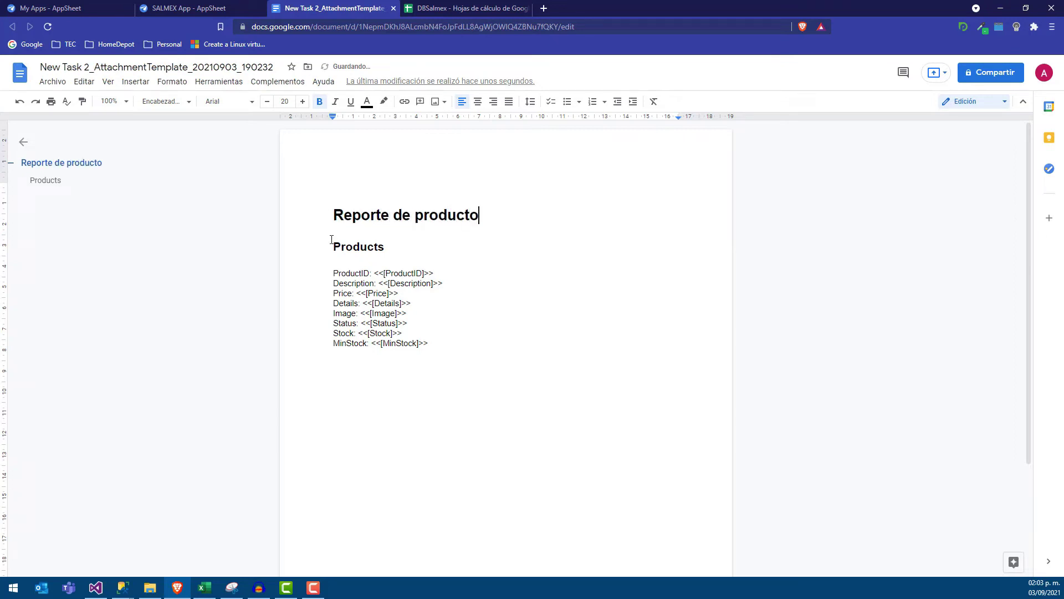
drag(353, 272, 332, 273)
click(319, 102)
click(335, 101)
click(352, 103)
Colour the whole ProductID line red
click(498, 350)
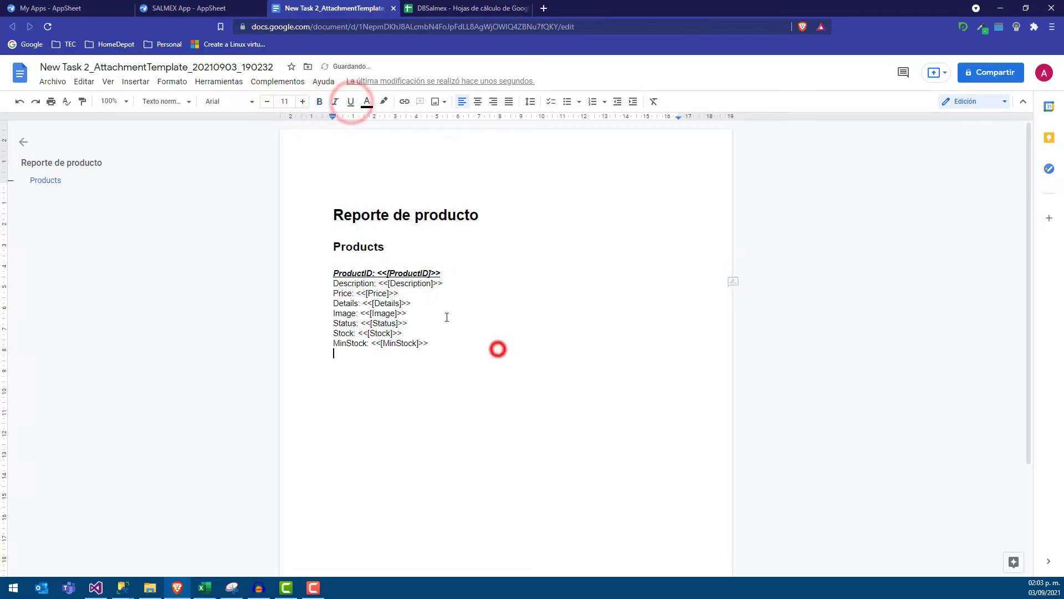
drag(454, 271, 329, 271)
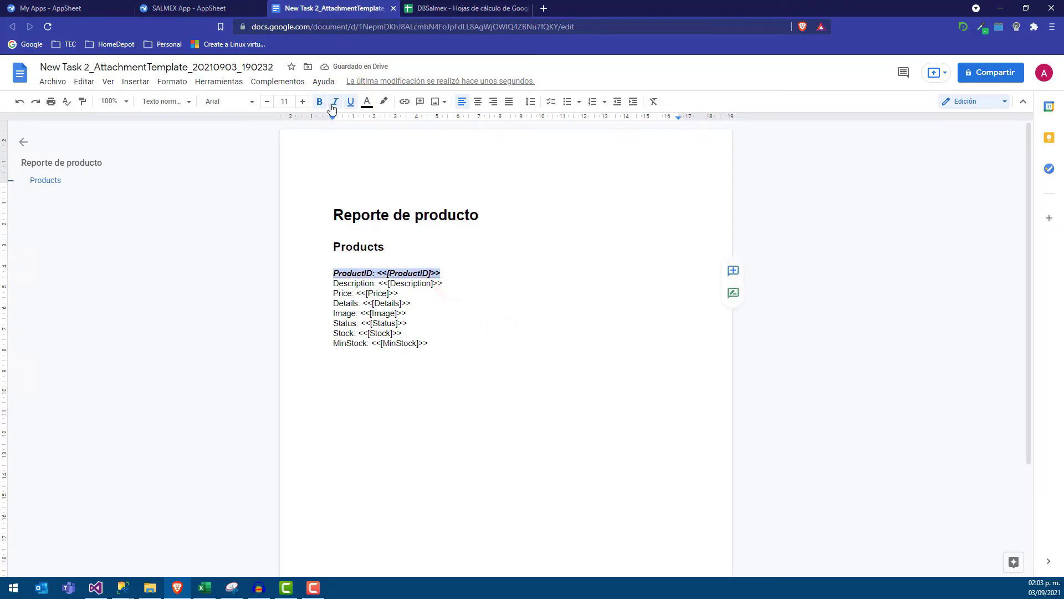
click(449, 304)
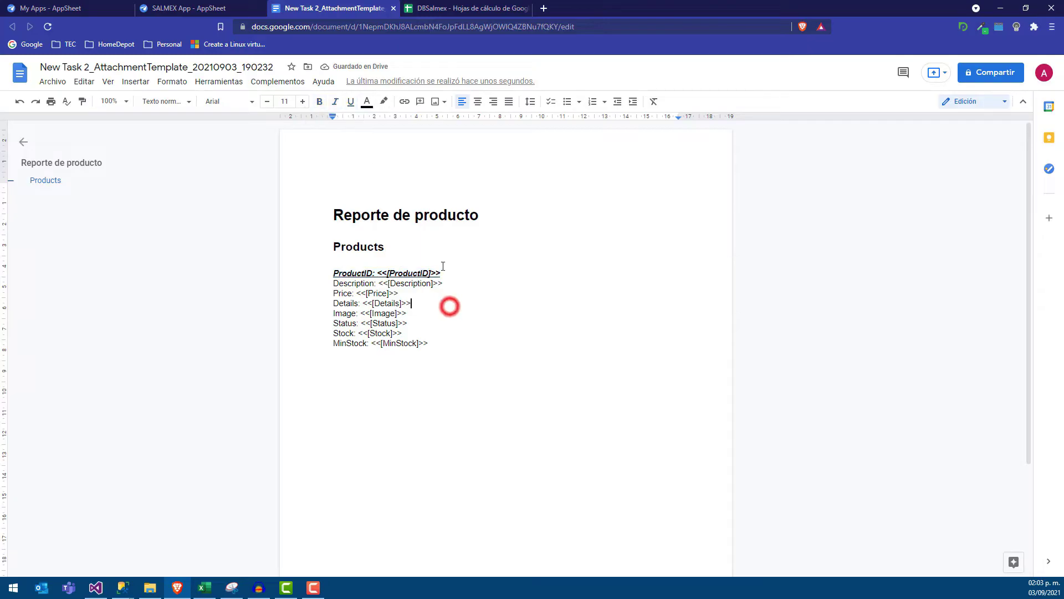
drag(450, 268, 328, 266)
click(331, 273)
triple_click(330, 272)
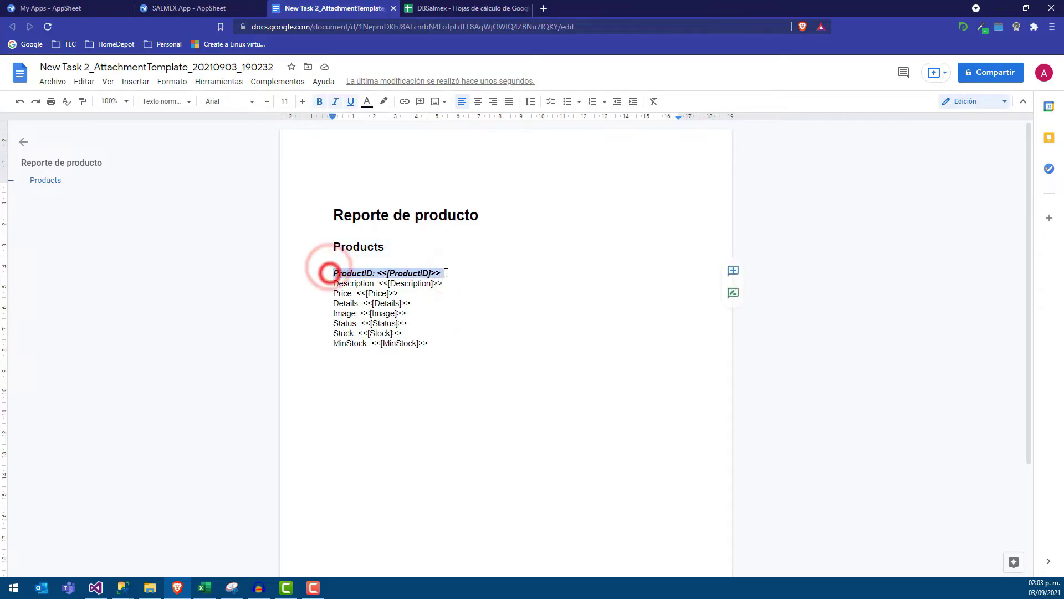
click(367, 102)
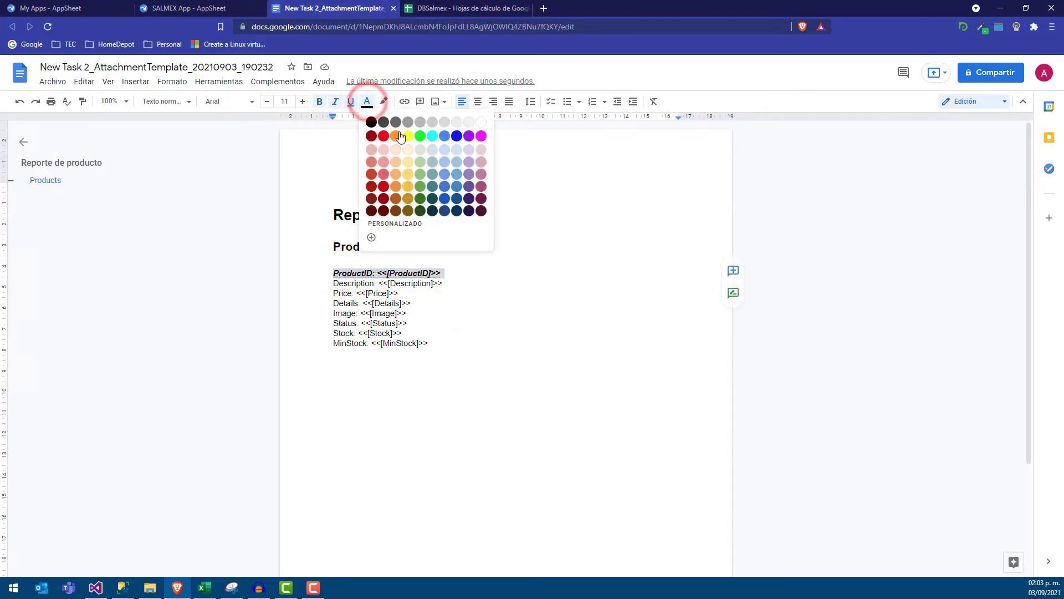
click(388, 136)
click(483, 327)
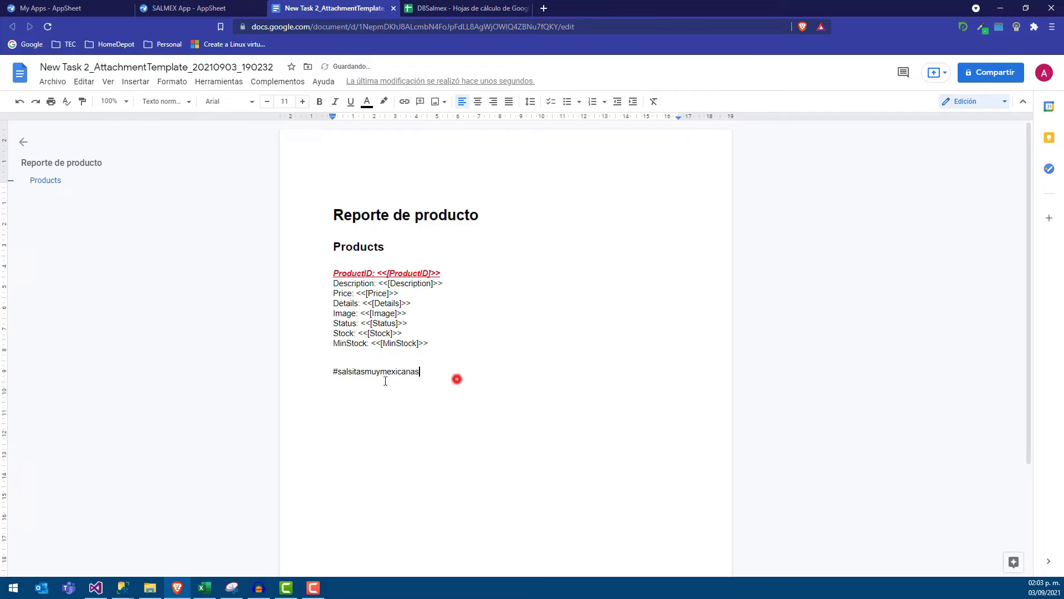
Add a heart emoji before the #salsitasmuymexicanas line, then close the Docs template
drag(385, 381, 340, 375)
click(336, 373)
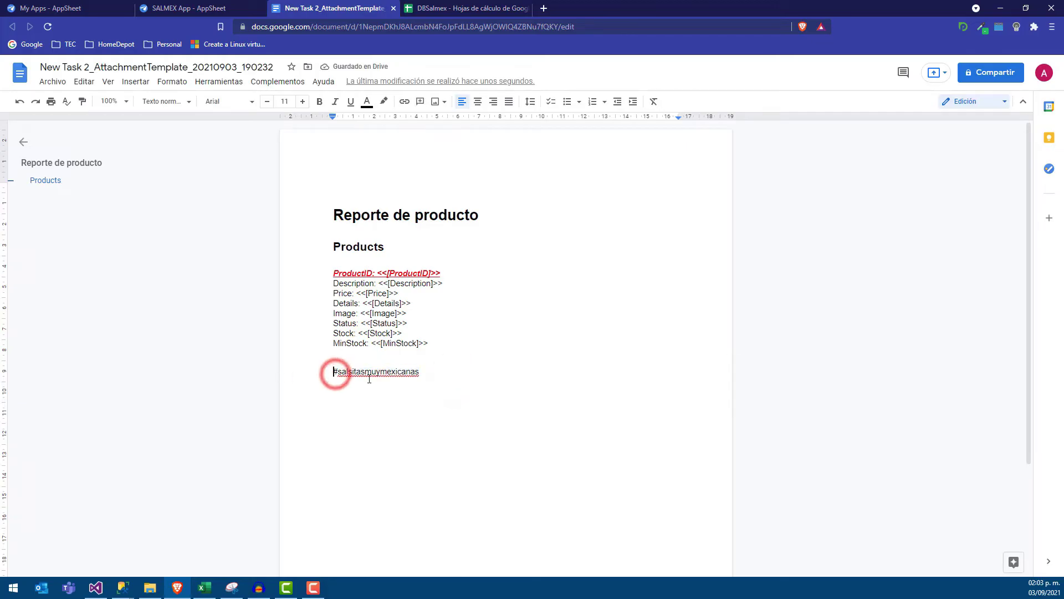
key(super+period)
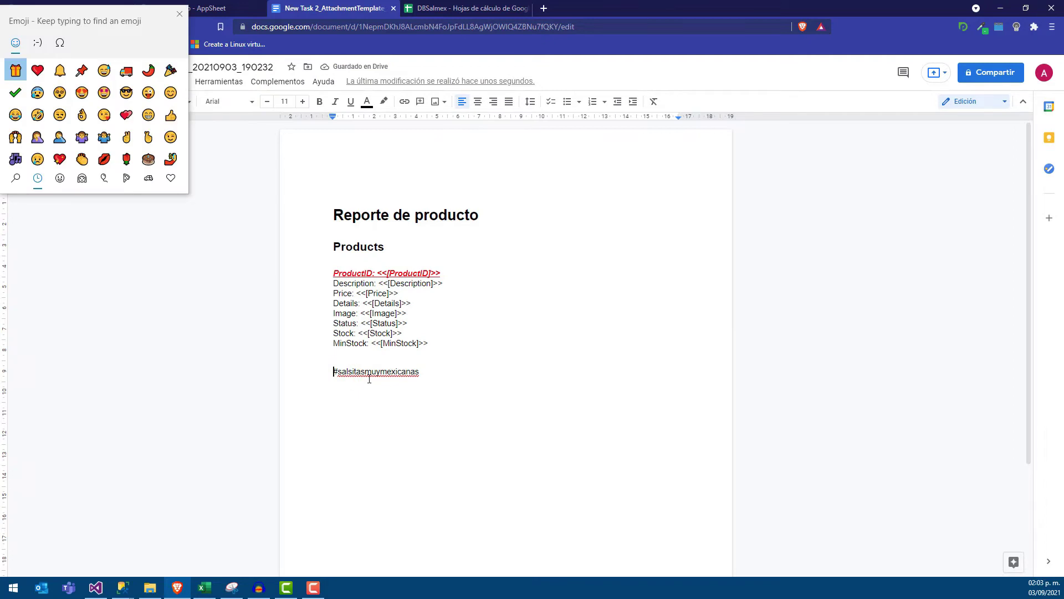
click(42, 70)
click(471, 383)
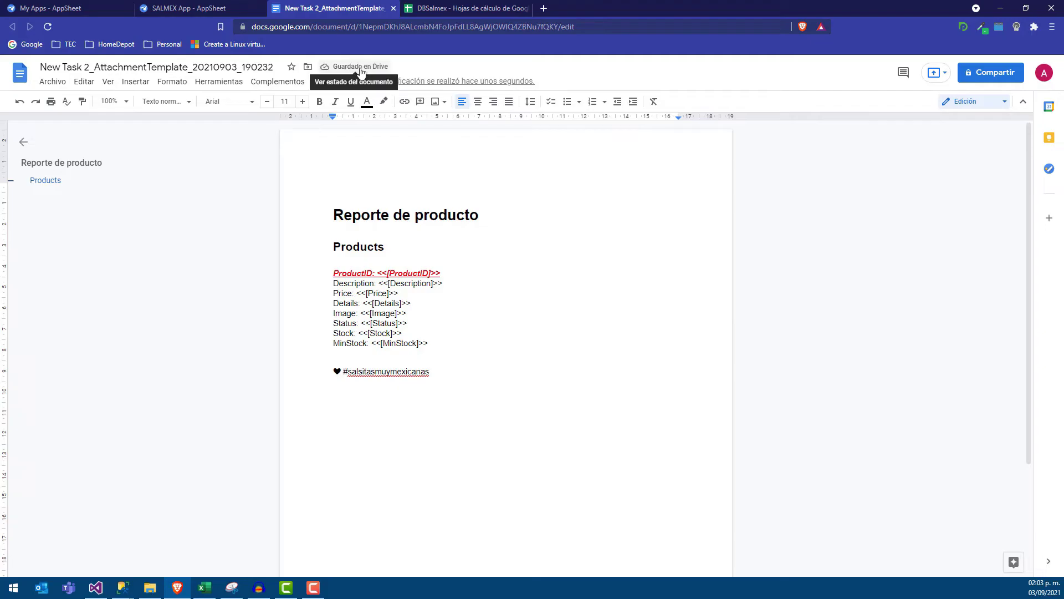
click(435, 177)
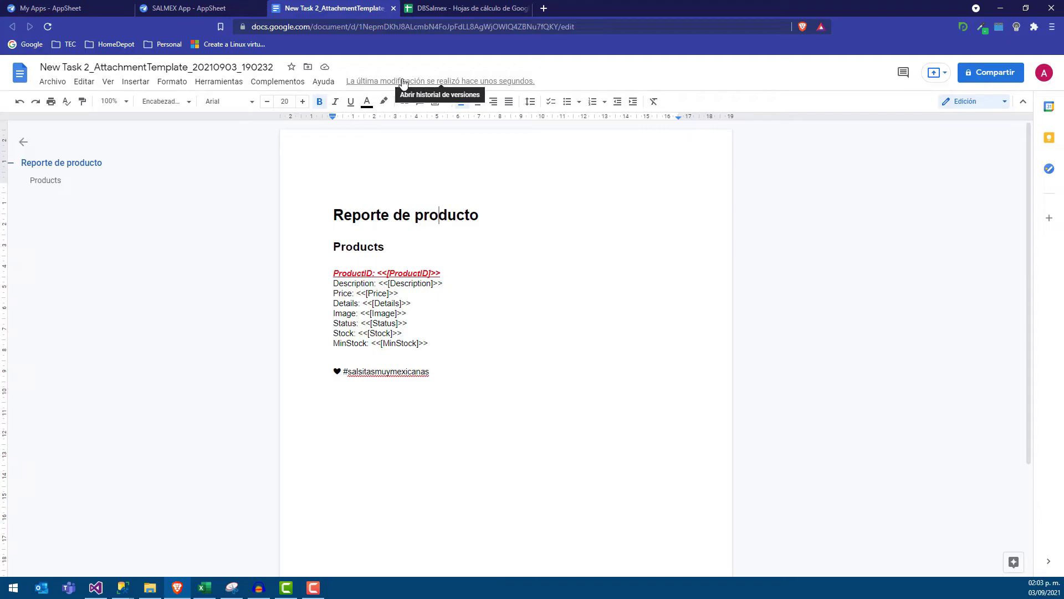
click(394, 8)
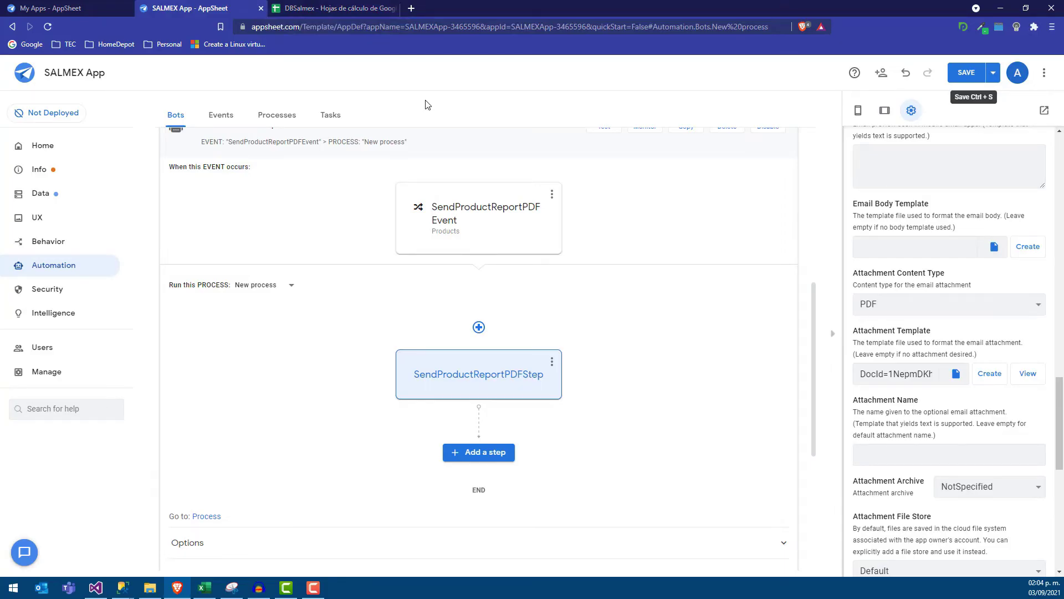
Name the email attachment ReporteDeProducto
scroll(907, 368, down, 1)
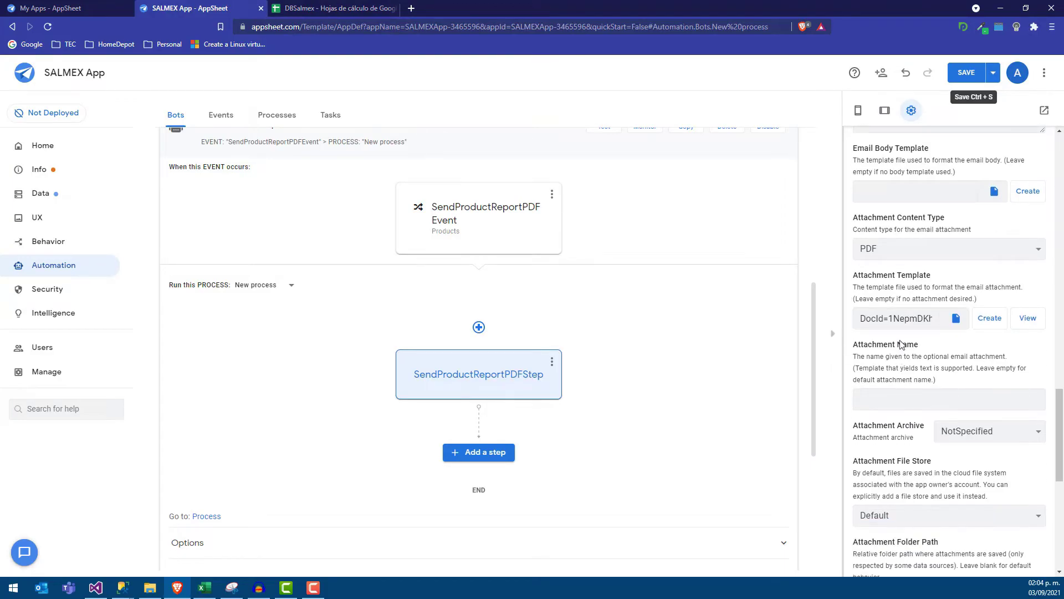
click(879, 404)
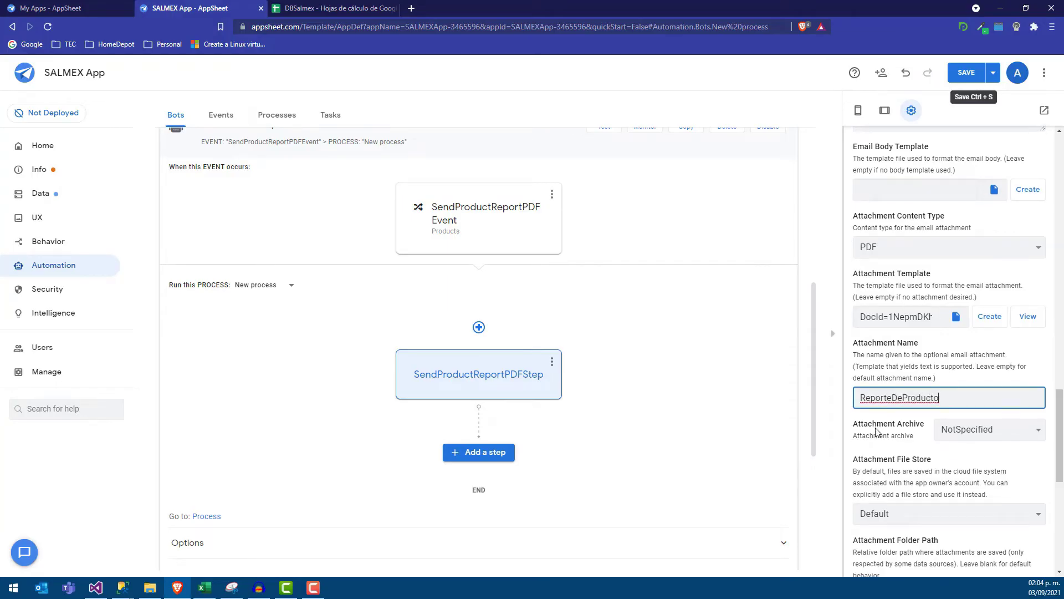
scroll(887, 419, down, 1)
Keep Attachment Archive at NotSpecified and review the rest of the task properties
click(992, 376)
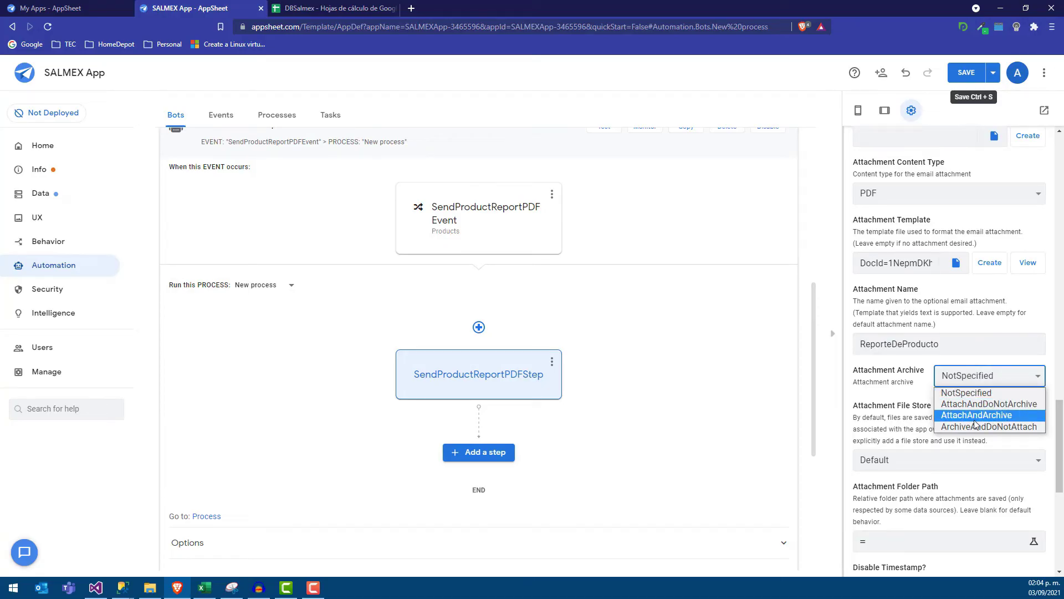
click(971, 393)
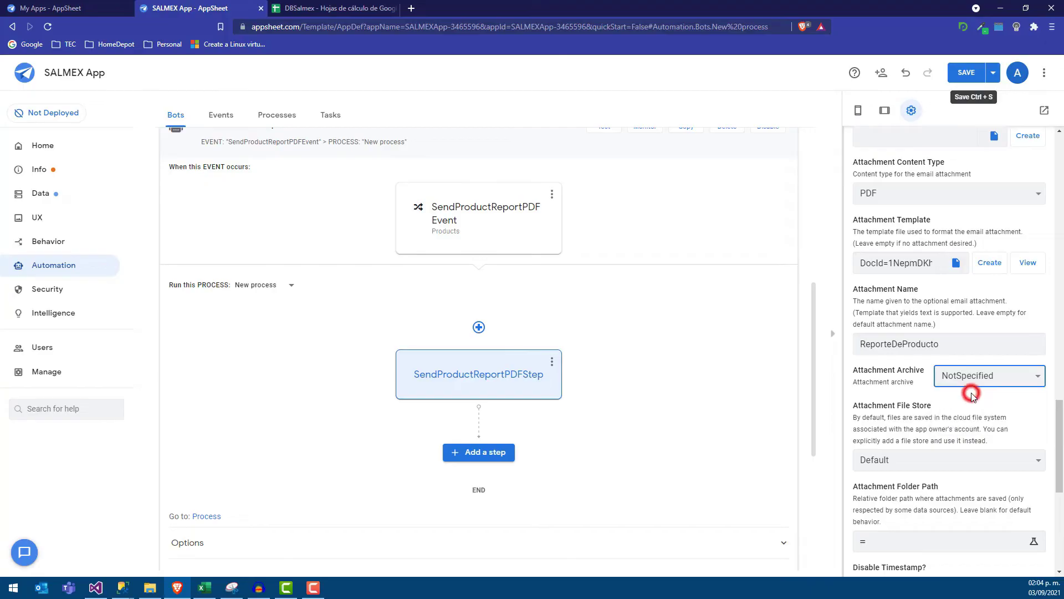
click(974, 376)
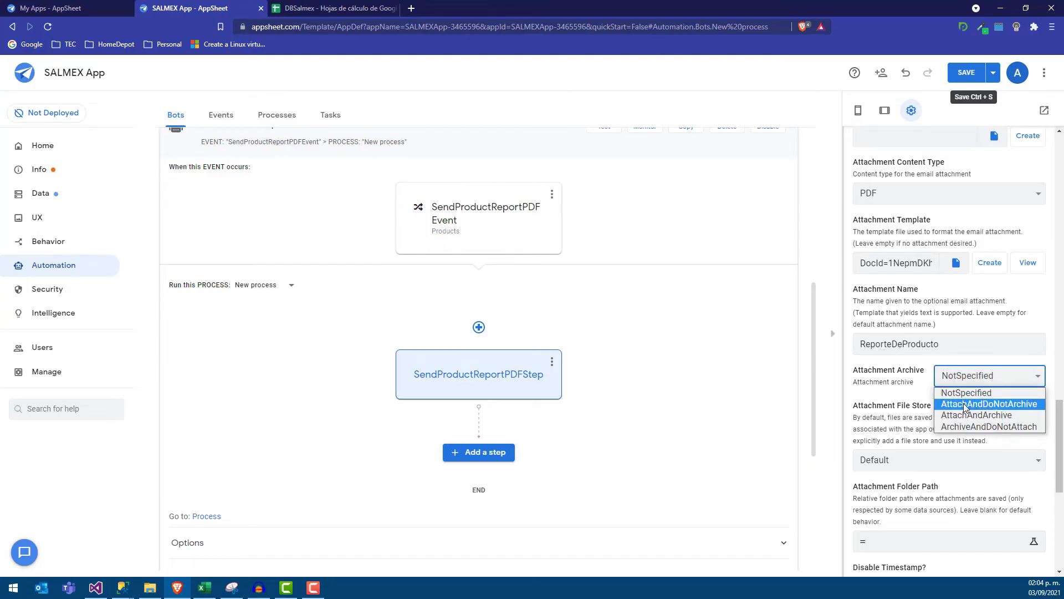
click(973, 378)
scroll(969, 373, down, 2)
scroll(969, 373, down, 1)
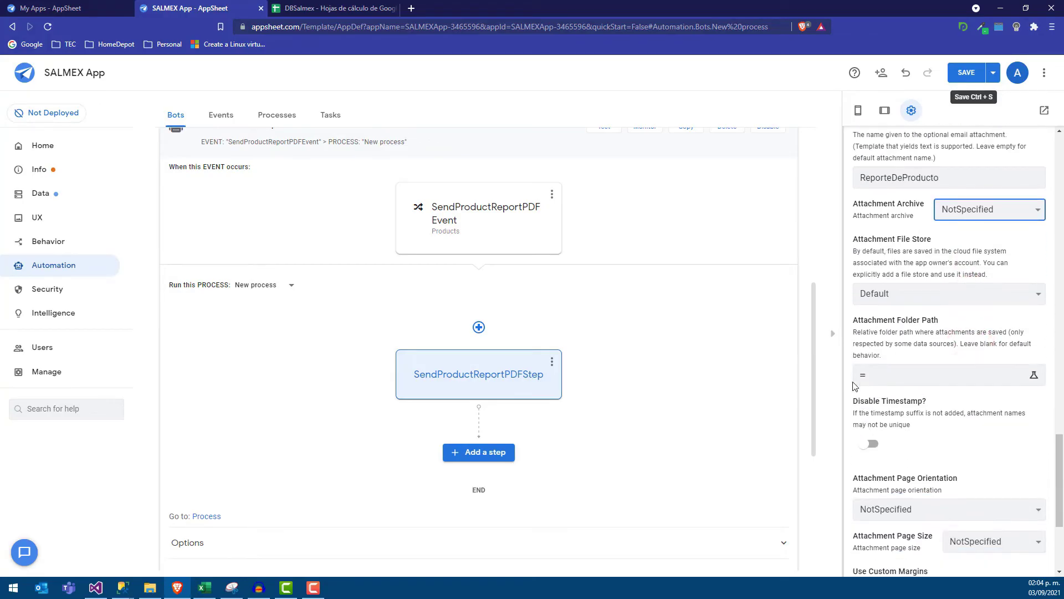
scroll(875, 349, down, 1)
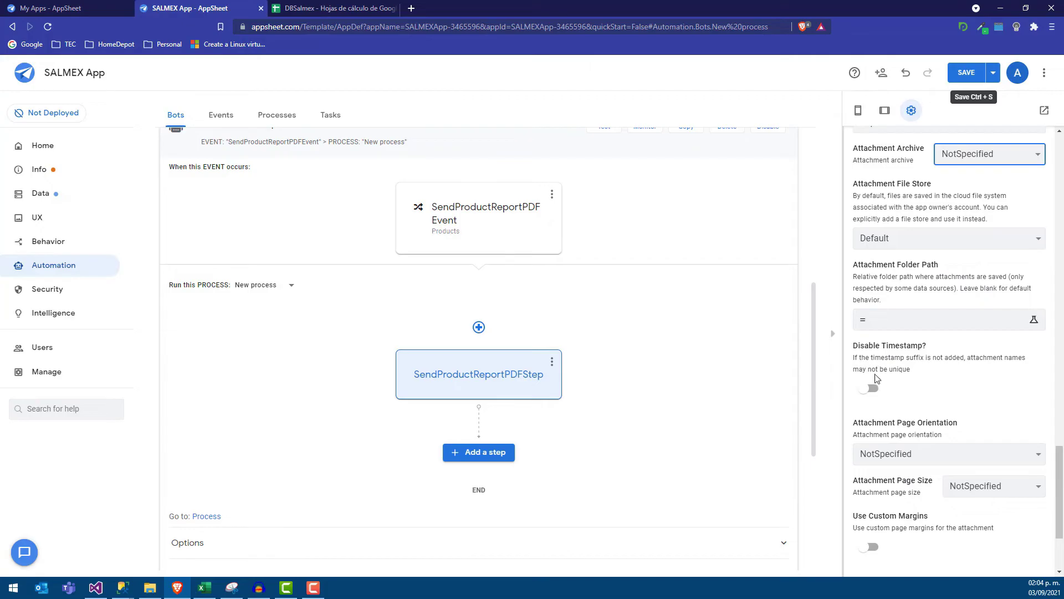
scroll(893, 340, down, 2)
scroll(894, 341, down, 2)
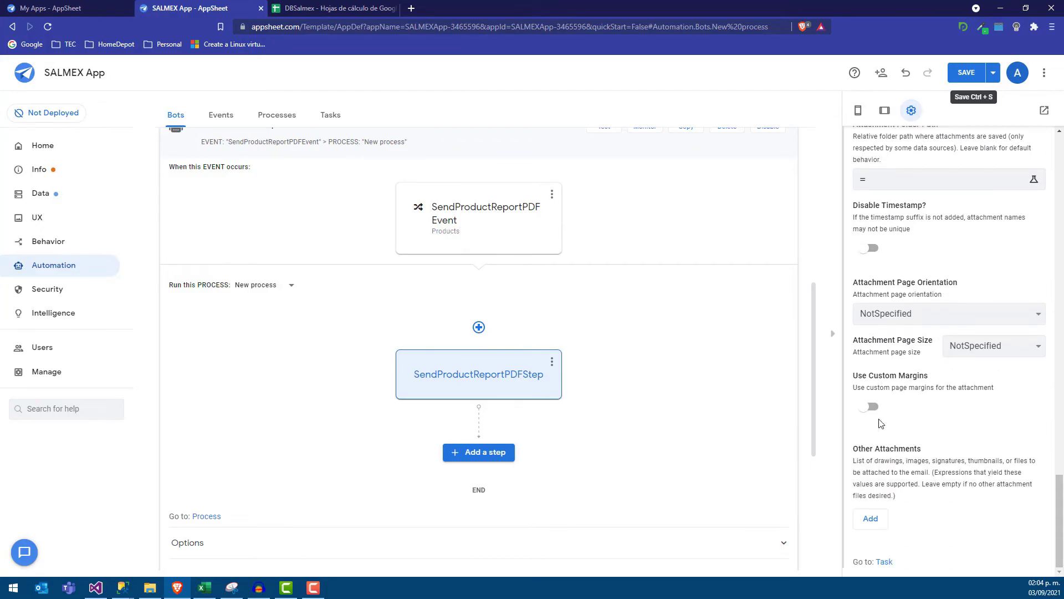
scroll(895, 342, up, 10)
scroll(894, 342, up, 7)
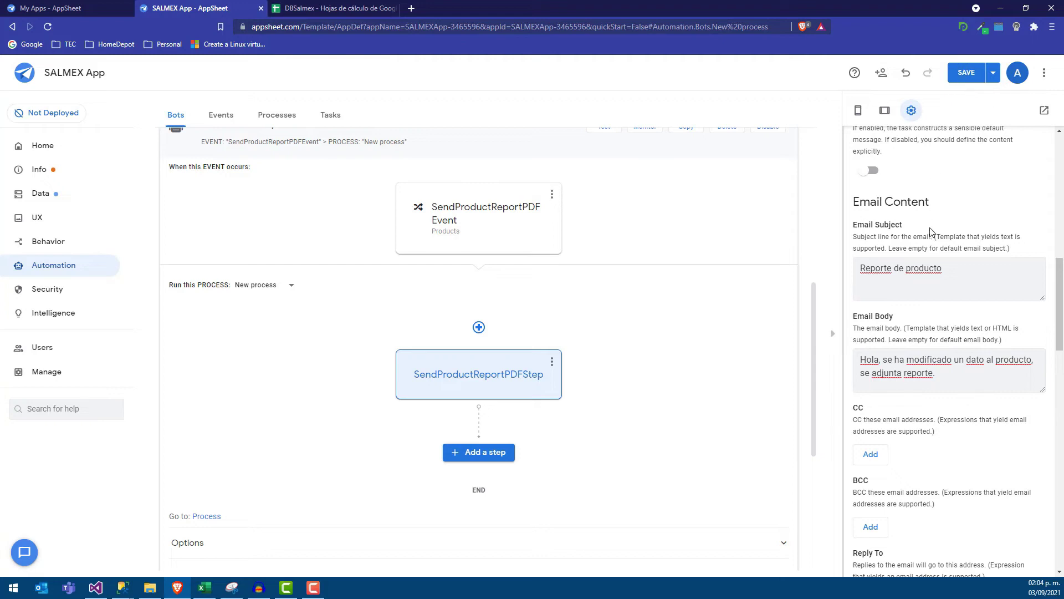
Save the app changes and scroll back to the top of the Bots page
click(964, 72)
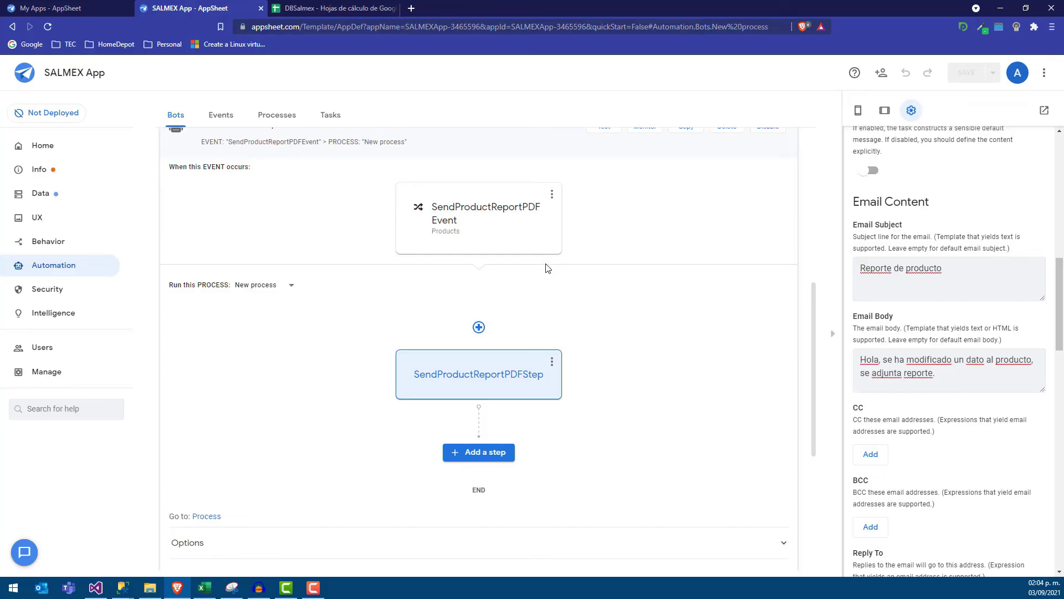
scroll(570, 300, up, 3)
scroll(570, 300, up, 4)
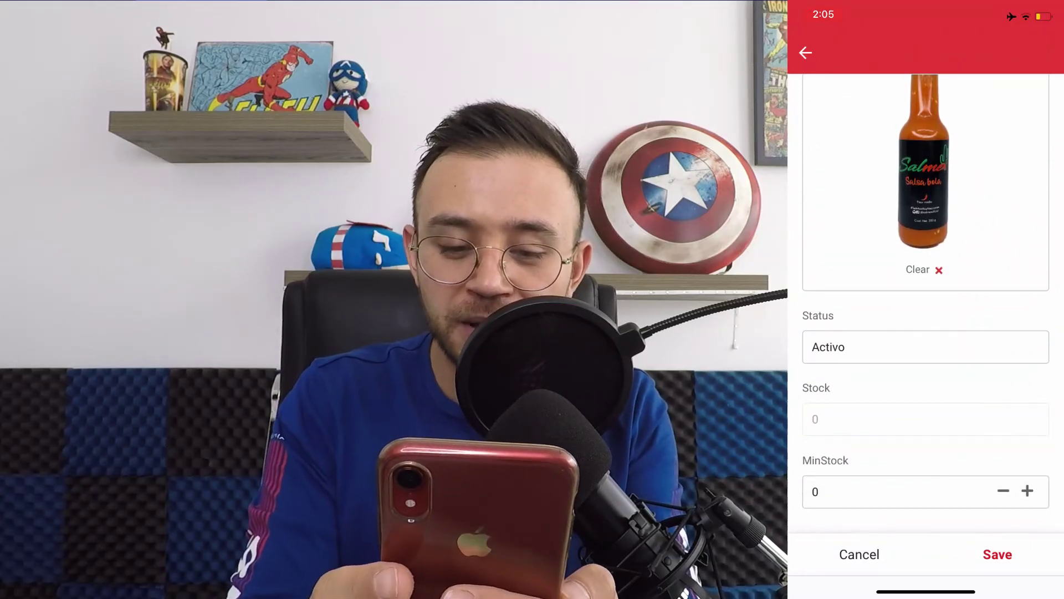
Clear the 'Activo' Status value on product SALSA BOLA 150 G
click(887, 491)
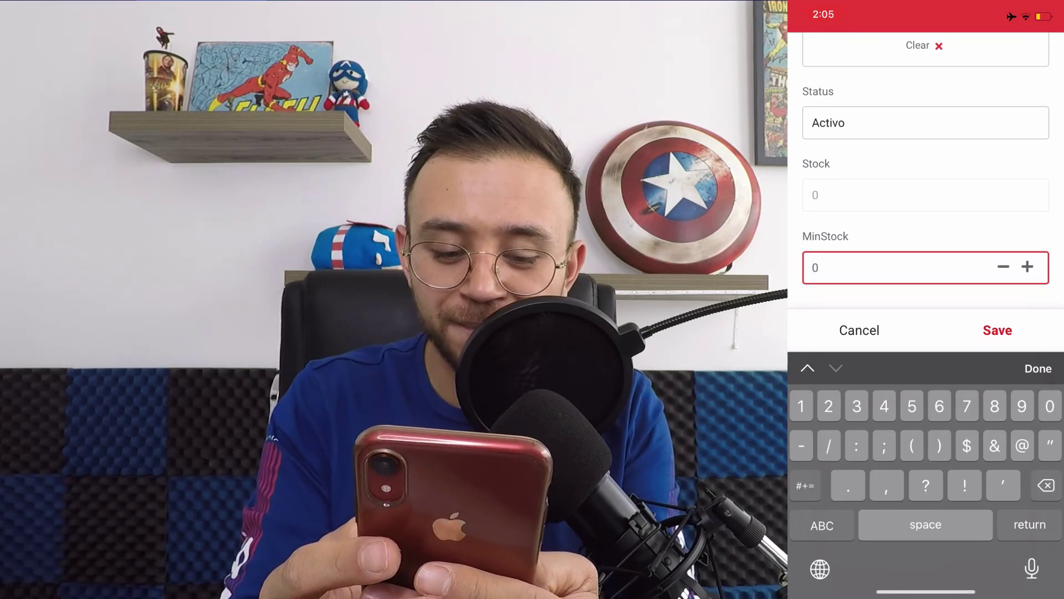
click(822, 525)
click(822, 524)
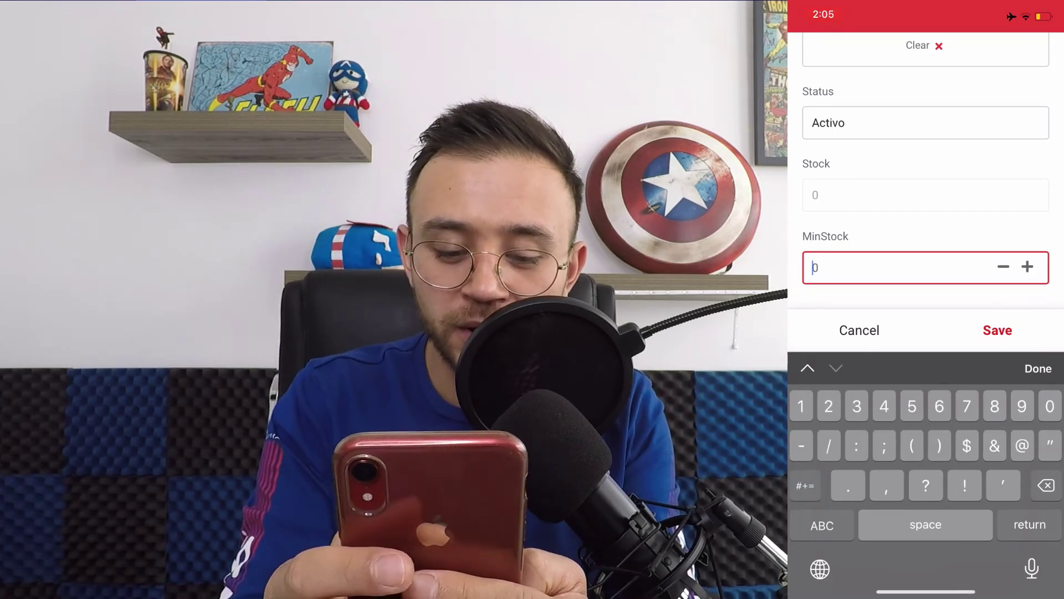
click(1038, 368)
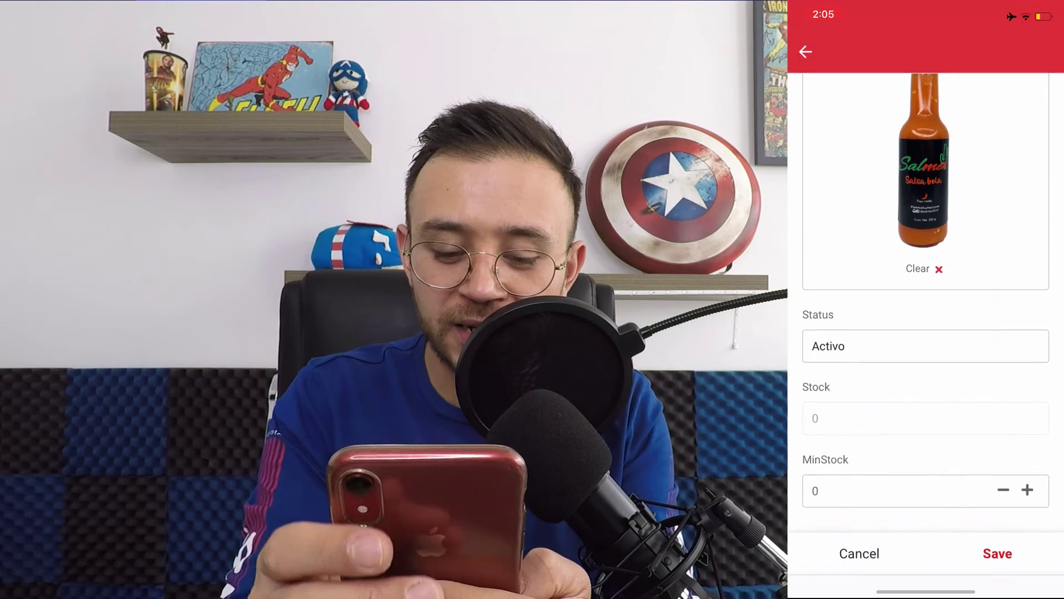
click(926, 346)
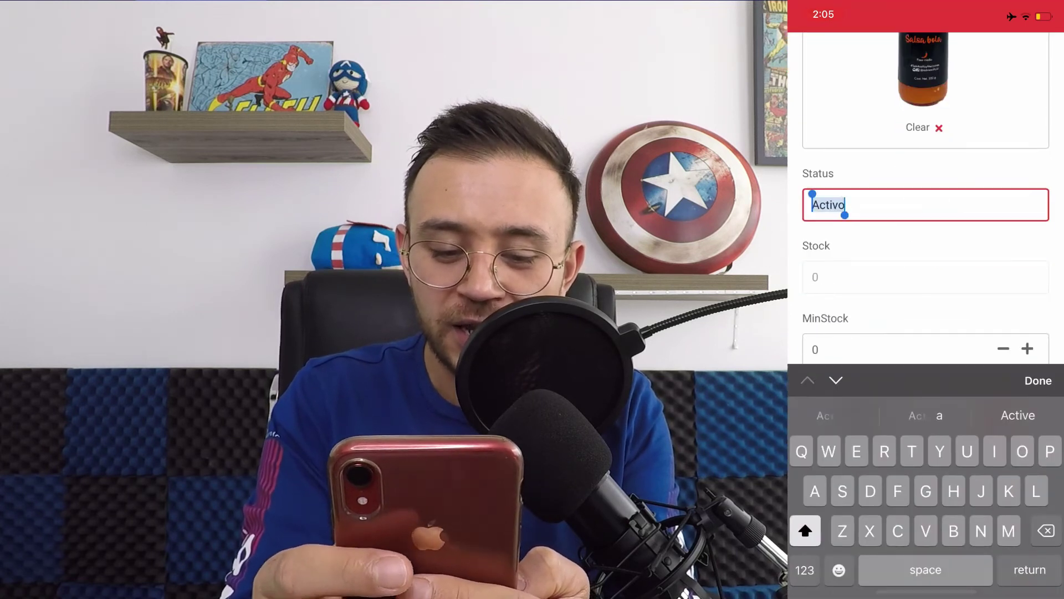
key(BackSpace)
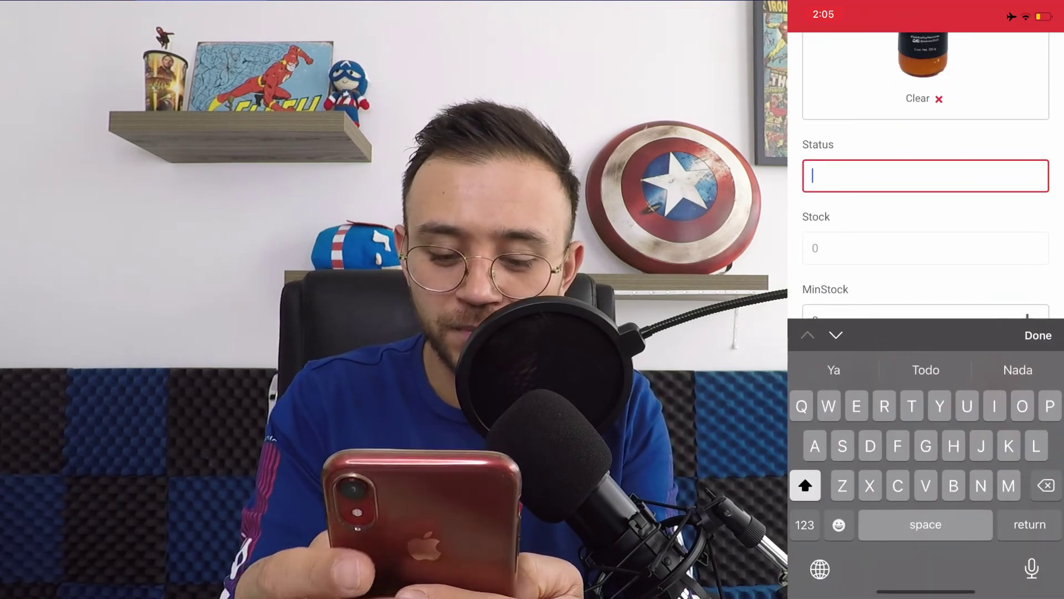
click(1038, 335)
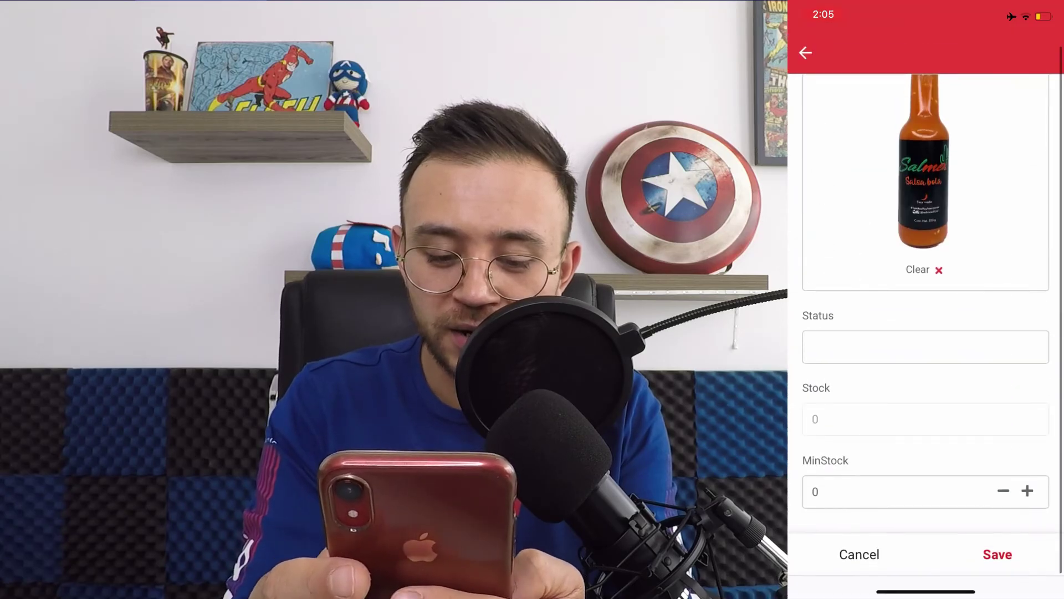
Set MinStock to 10 and save the SB150 record
click(886, 484)
text(10)
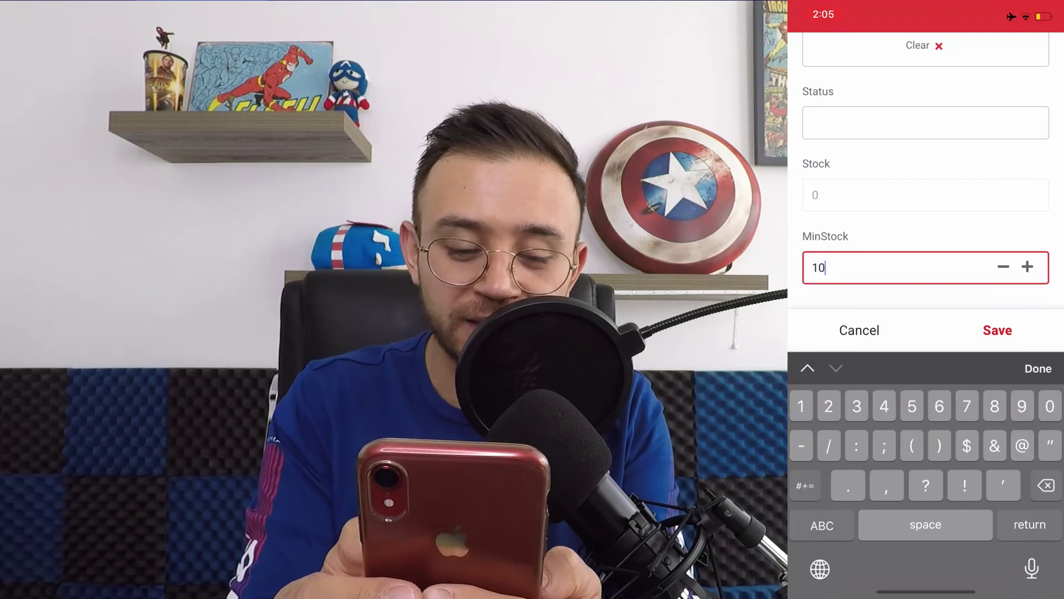
click(1038, 368)
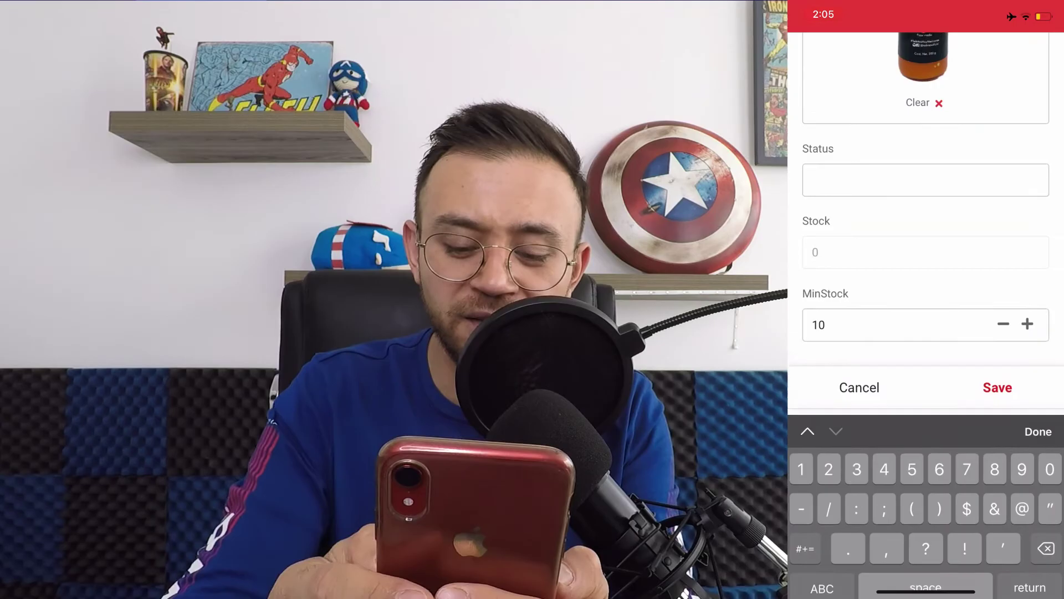
click(997, 384)
scroll(925, 277, up, 10)
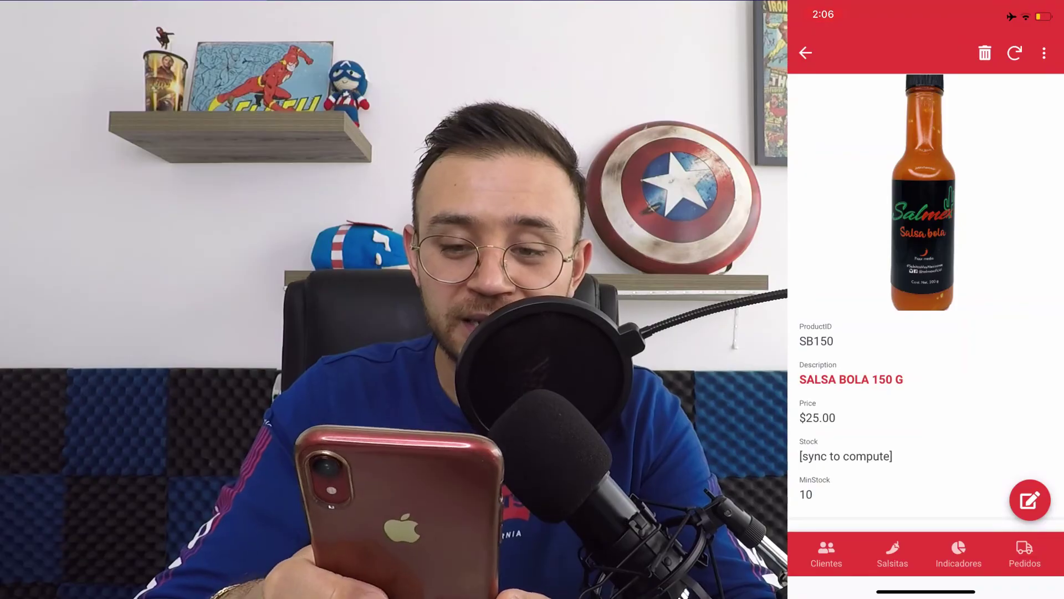
Check the 1:53 p.m. 'Reporte de producto' email, then enable Disable Timestamp and save
drag(926, 591, 925, 333)
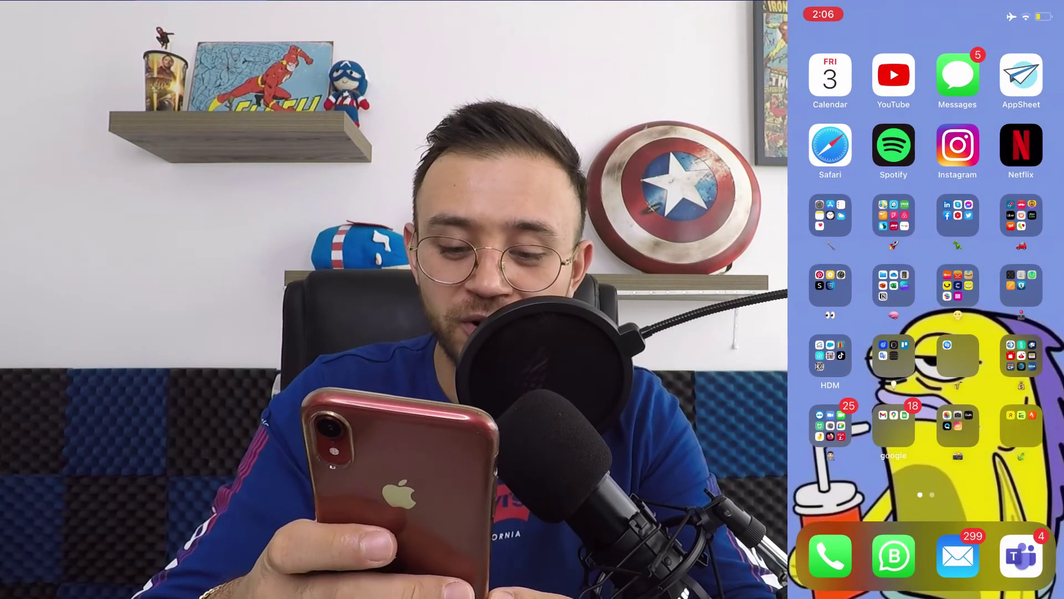
click(956, 542)
click(800, 46)
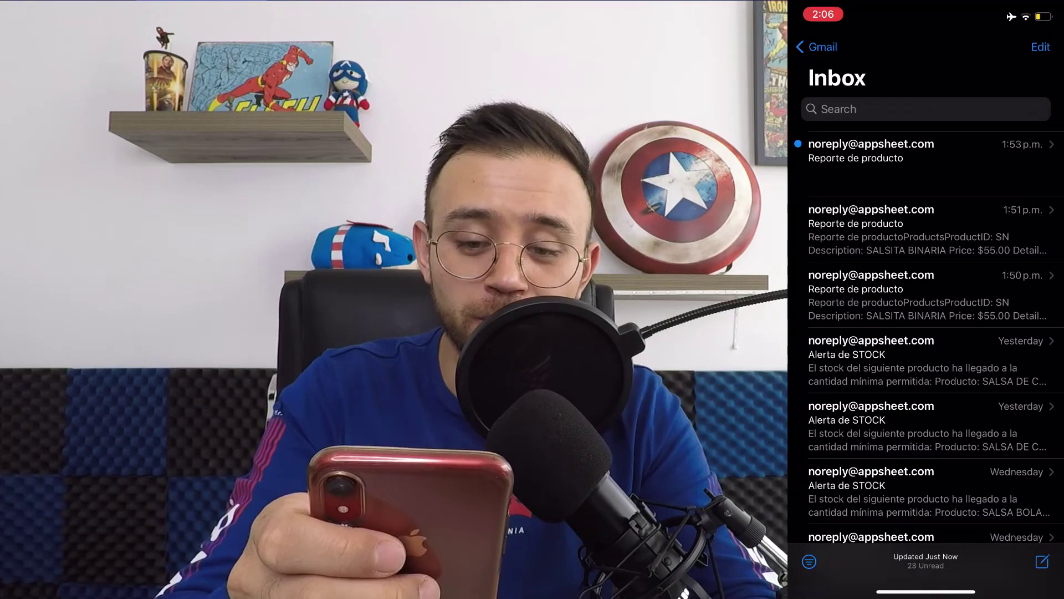
click(897, 151)
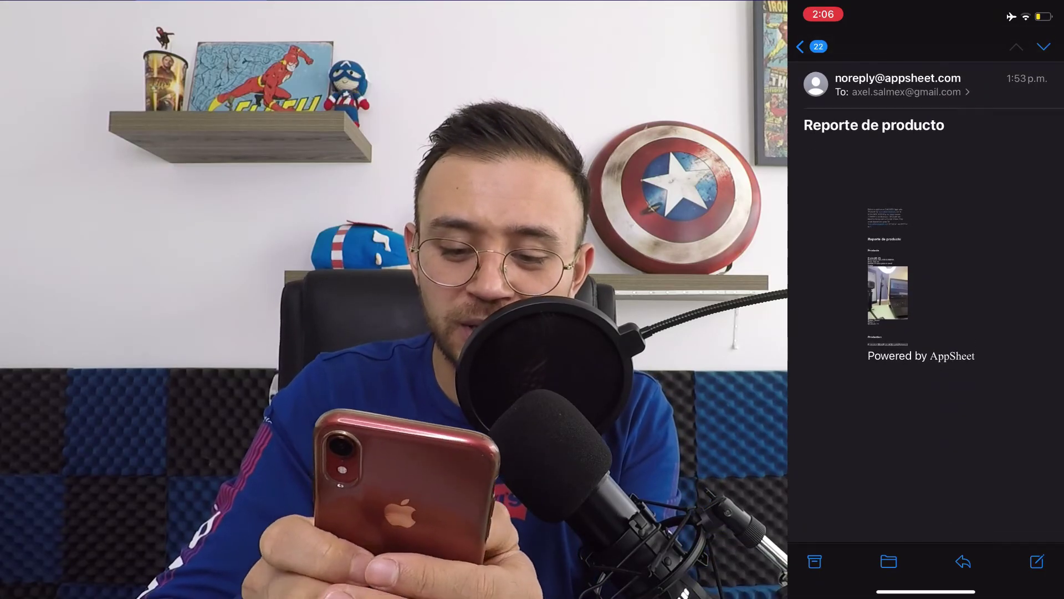
double_click(888, 277)
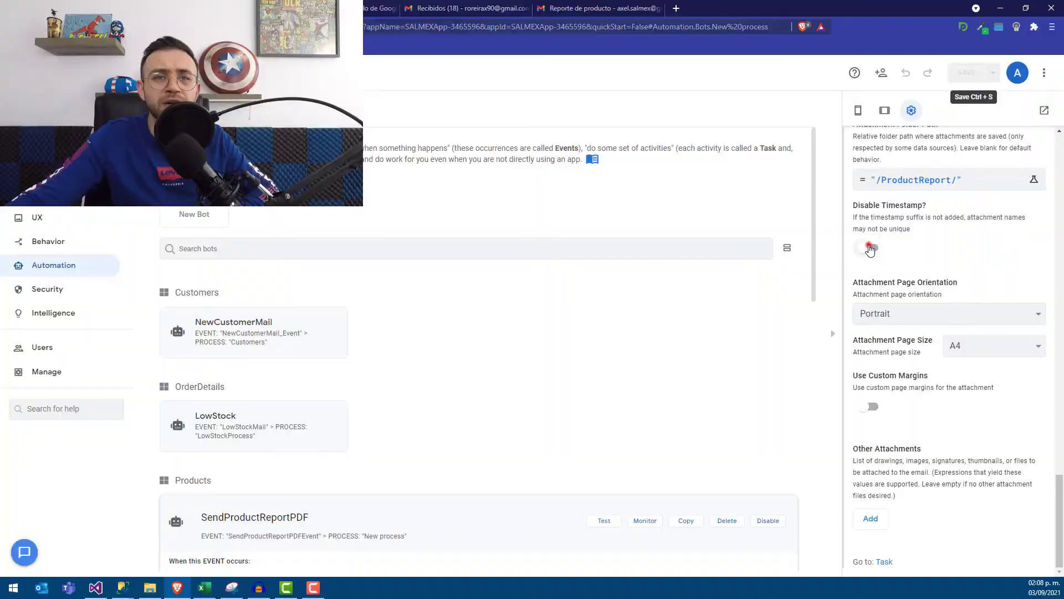
click(869, 247)
click(967, 72)
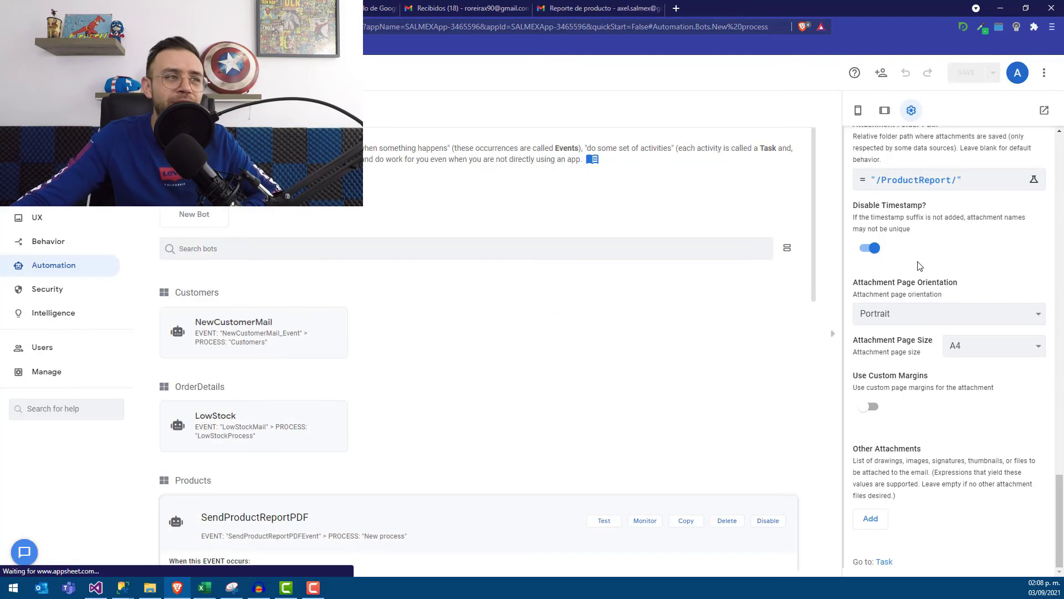
Scroll through the bot task's Attachment and Email Content settings
scroll(919, 267, up, 3)
scroll(919, 267, up, 3)
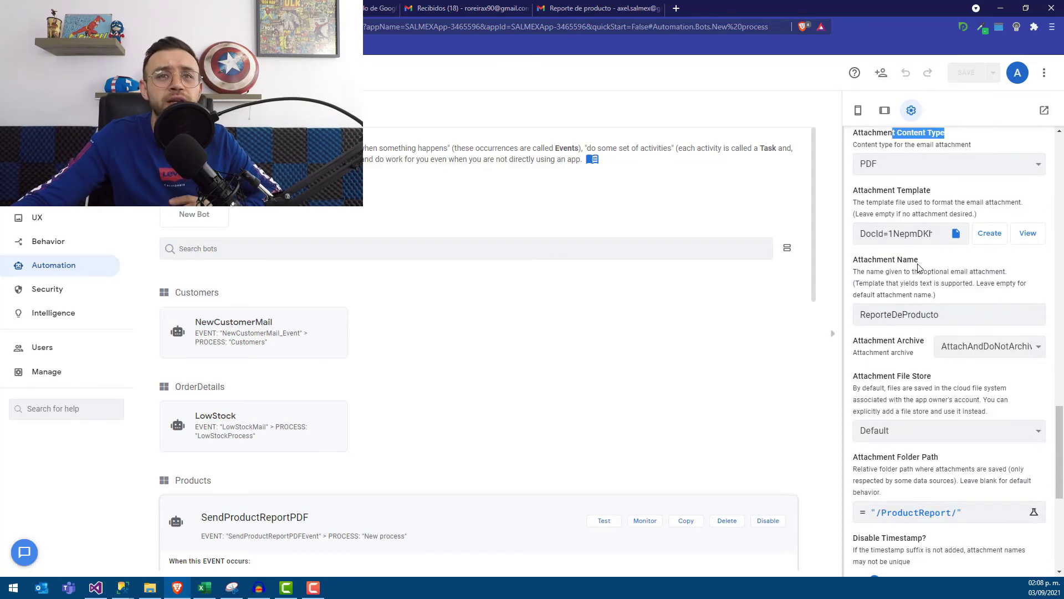
scroll(917, 266, up, 3)
scroll(917, 265, up, 3)
scroll(919, 264, up, 3)
scroll(921, 261, up, 2)
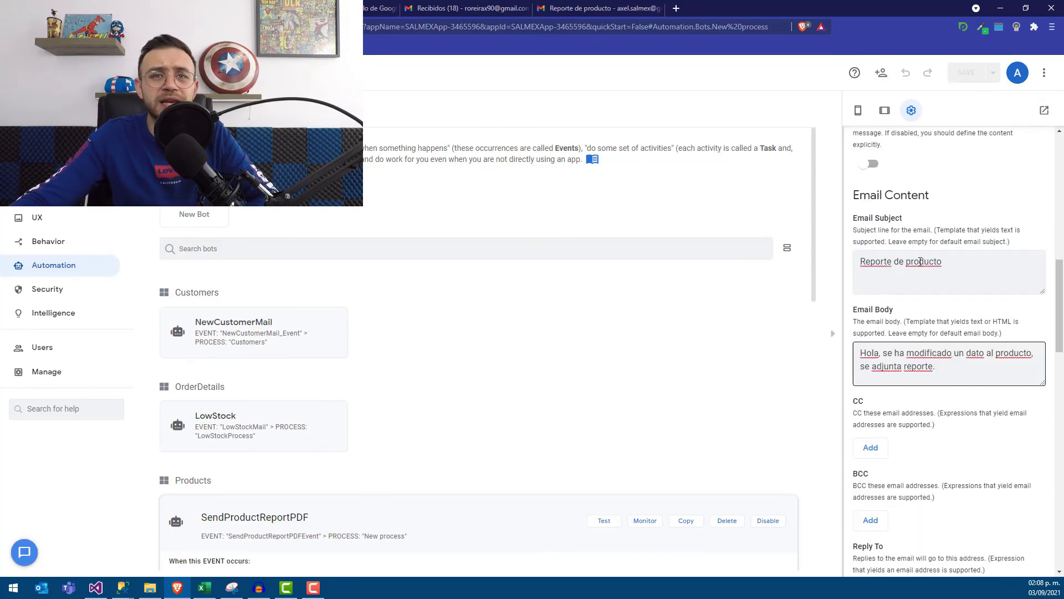
scroll(920, 263, up, 6)
scroll(920, 264, down, 4)
scroll(919, 265, down, 1)
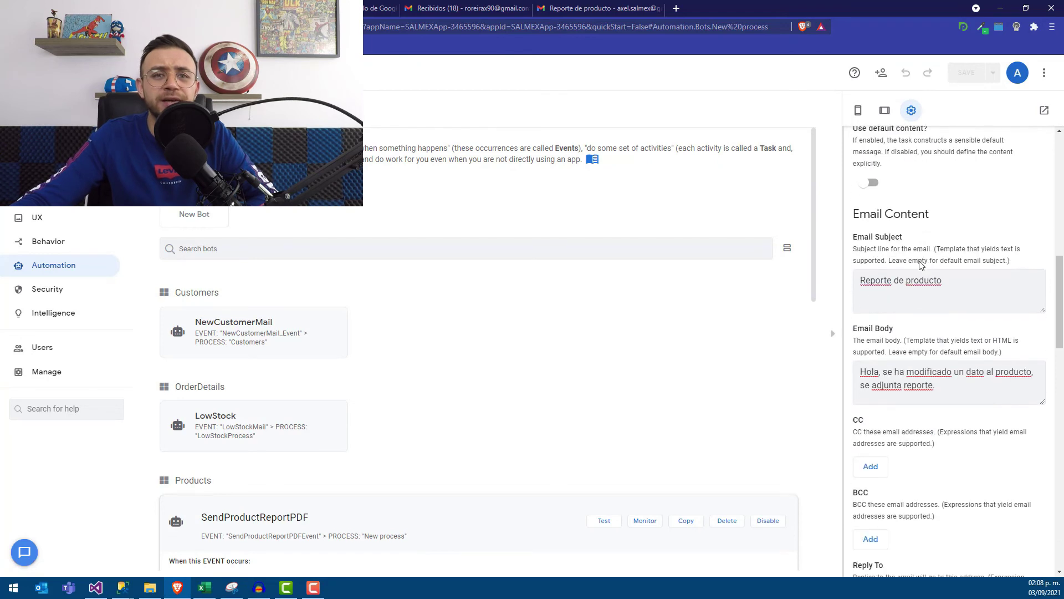
scroll(919, 265, down, 3)
scroll(919, 264, down, 3)
scroll(918, 265, down, 3)
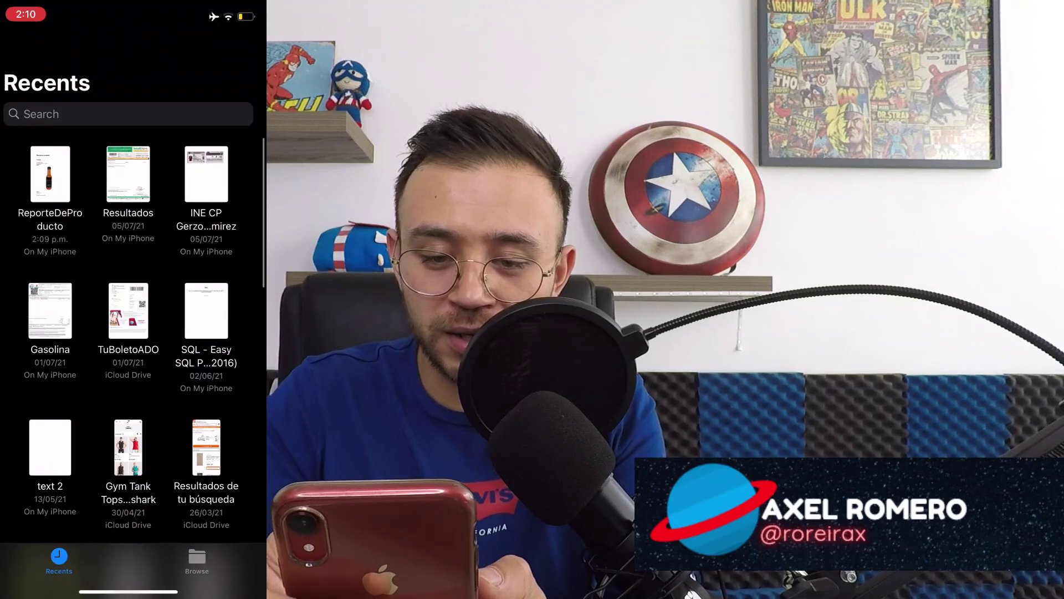
Search Files for 'Repor' and open the ReporteDeProducto PDF to review the report
click(128, 113)
text(Repor)
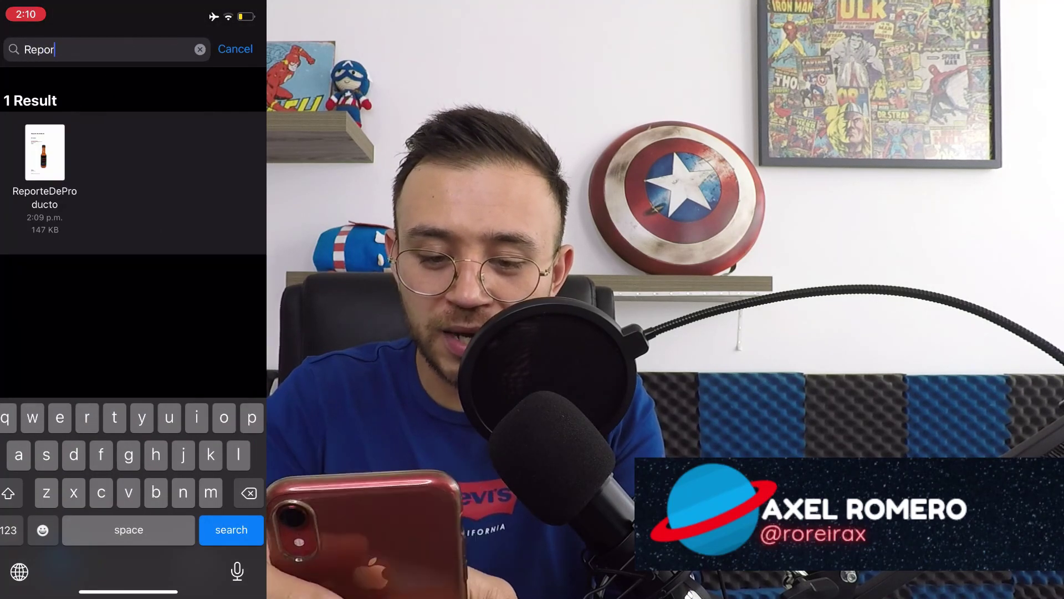
click(45, 153)
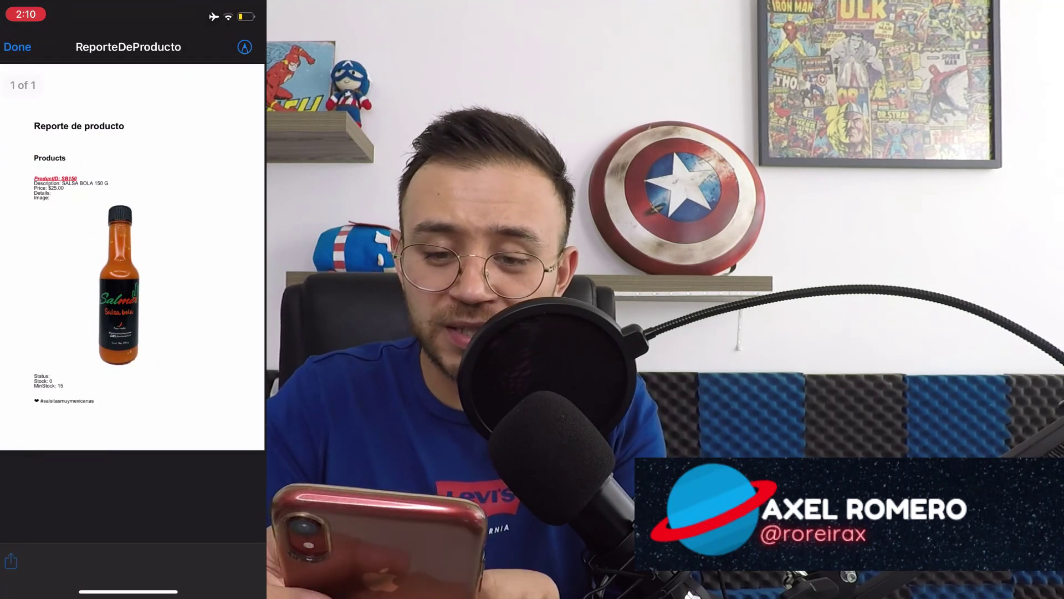
click(10, 561)
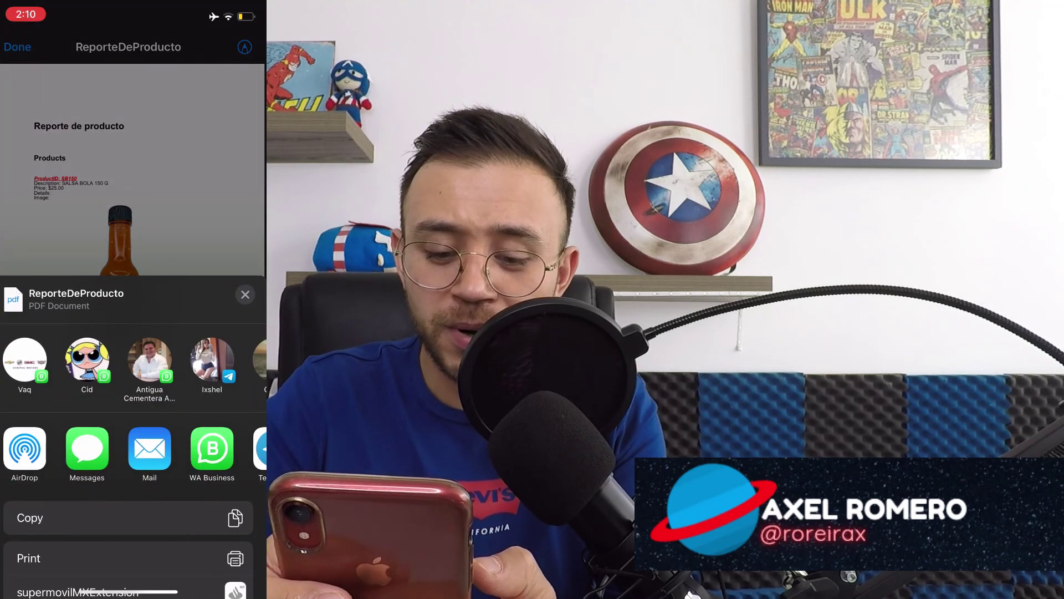
click(245, 294)
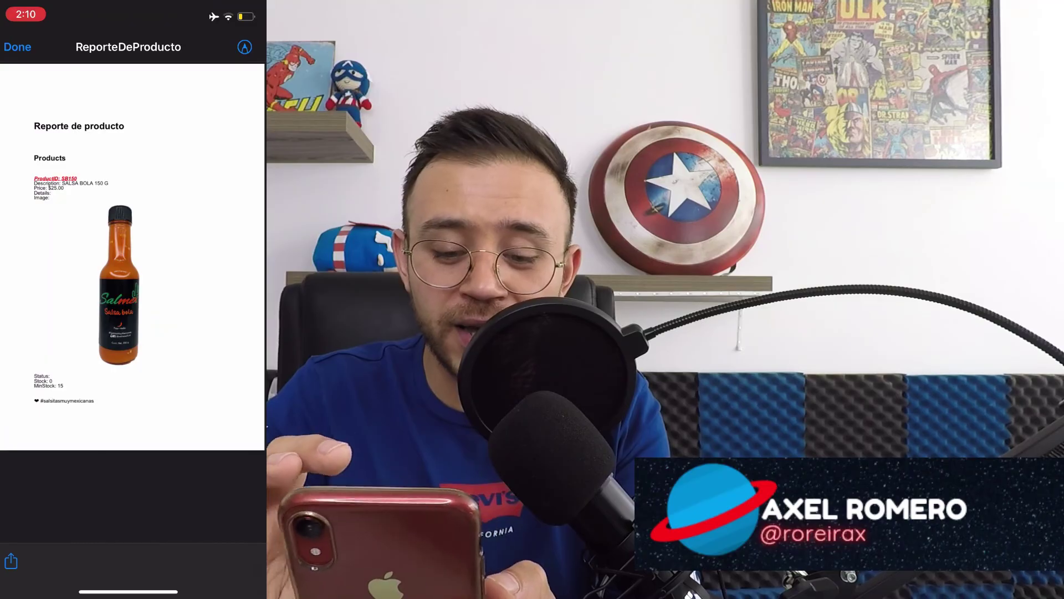
scroll(133, 255, up, 5)
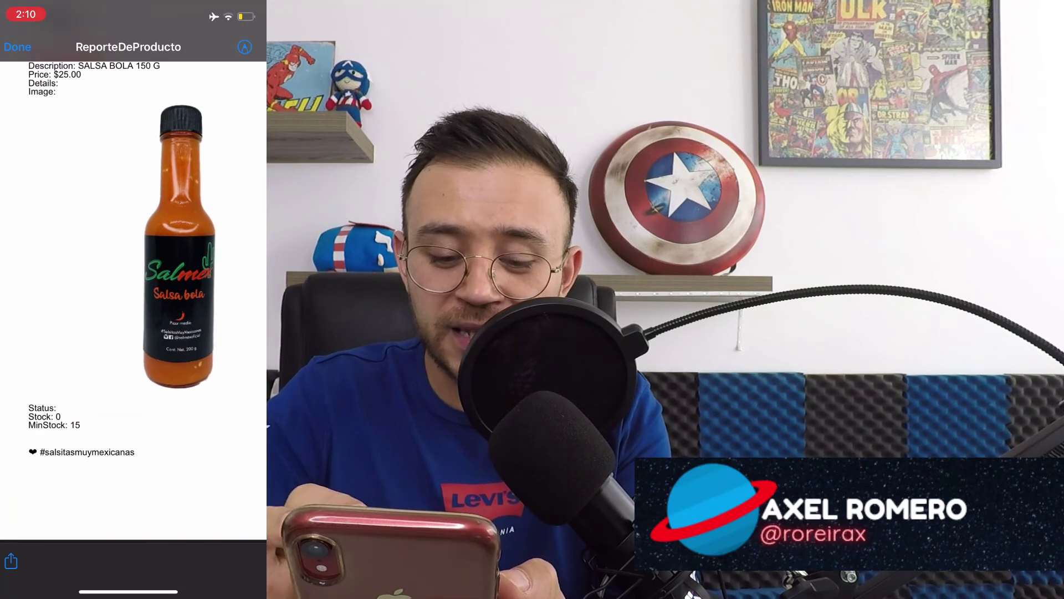
scroll(133, 277, up, 3)
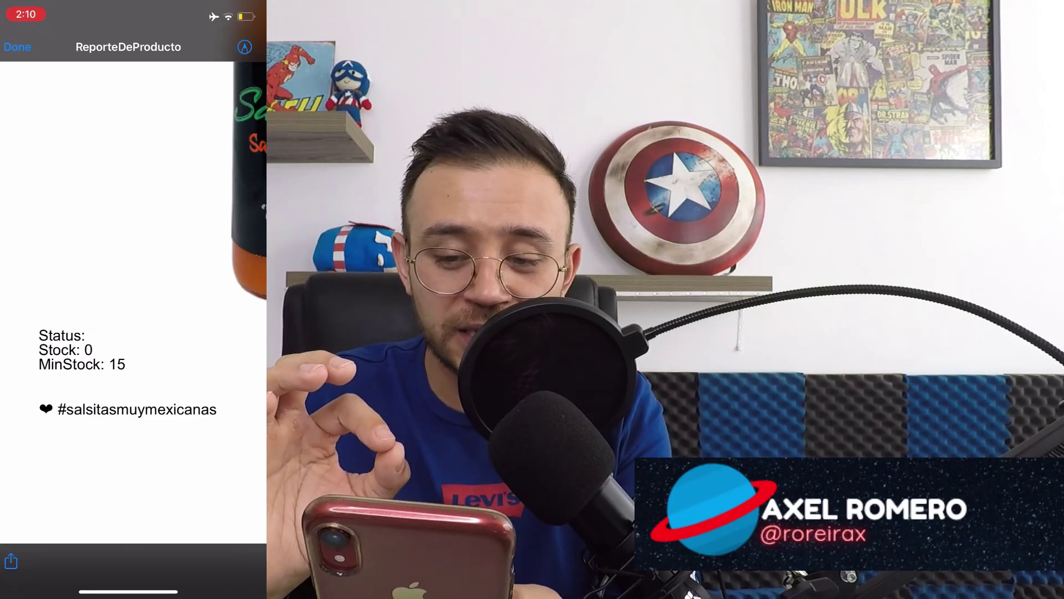
scroll(133, 277, down, 5)
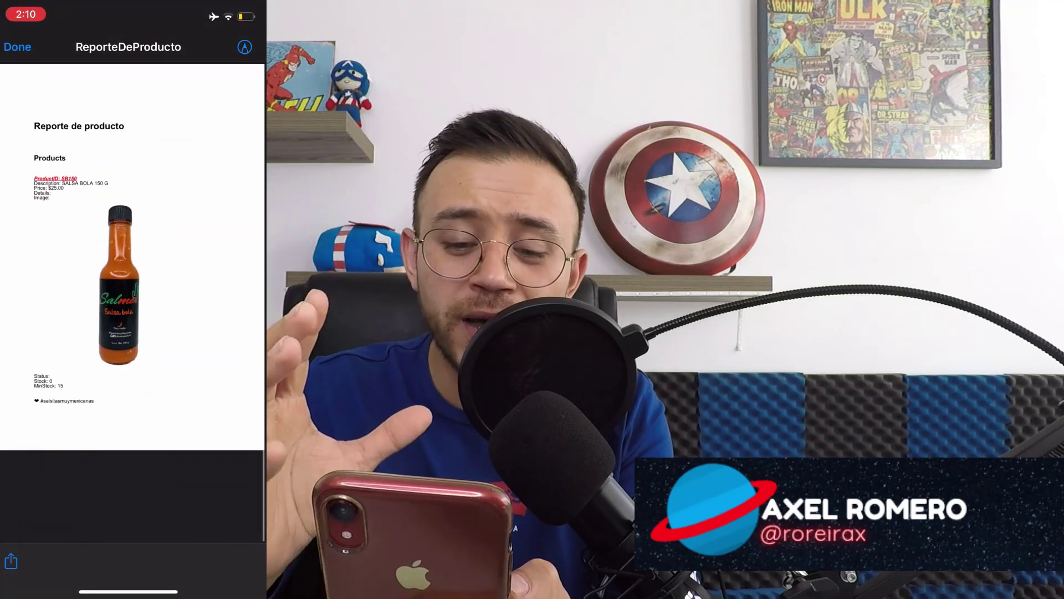